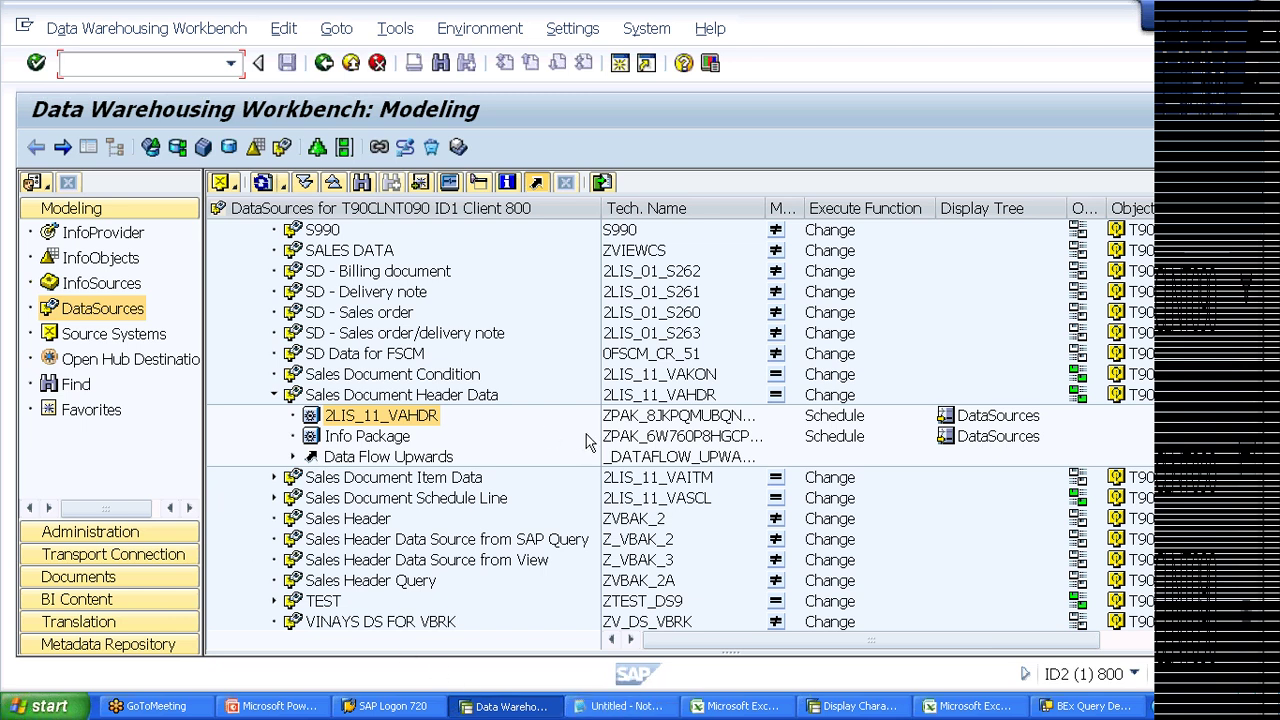
Step: Connect to BI7 from SAP Logon and try logging on with the user name and password
click(630, 426)
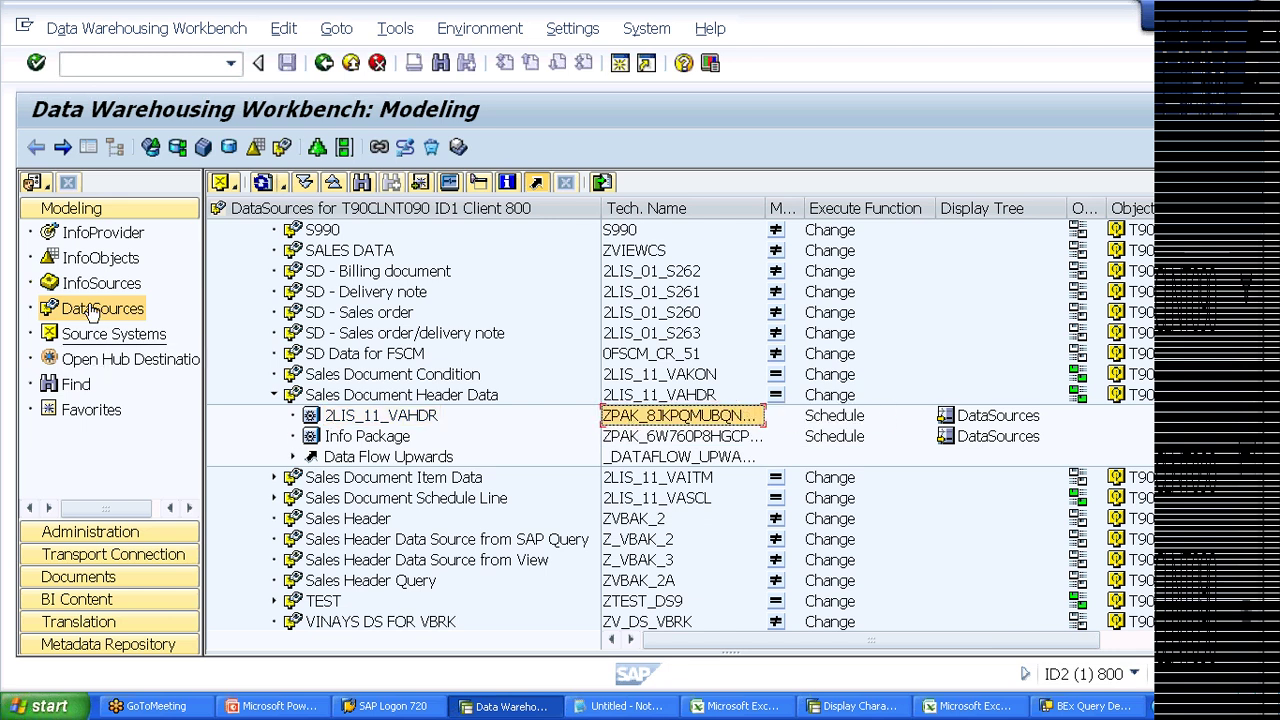
click(385, 706)
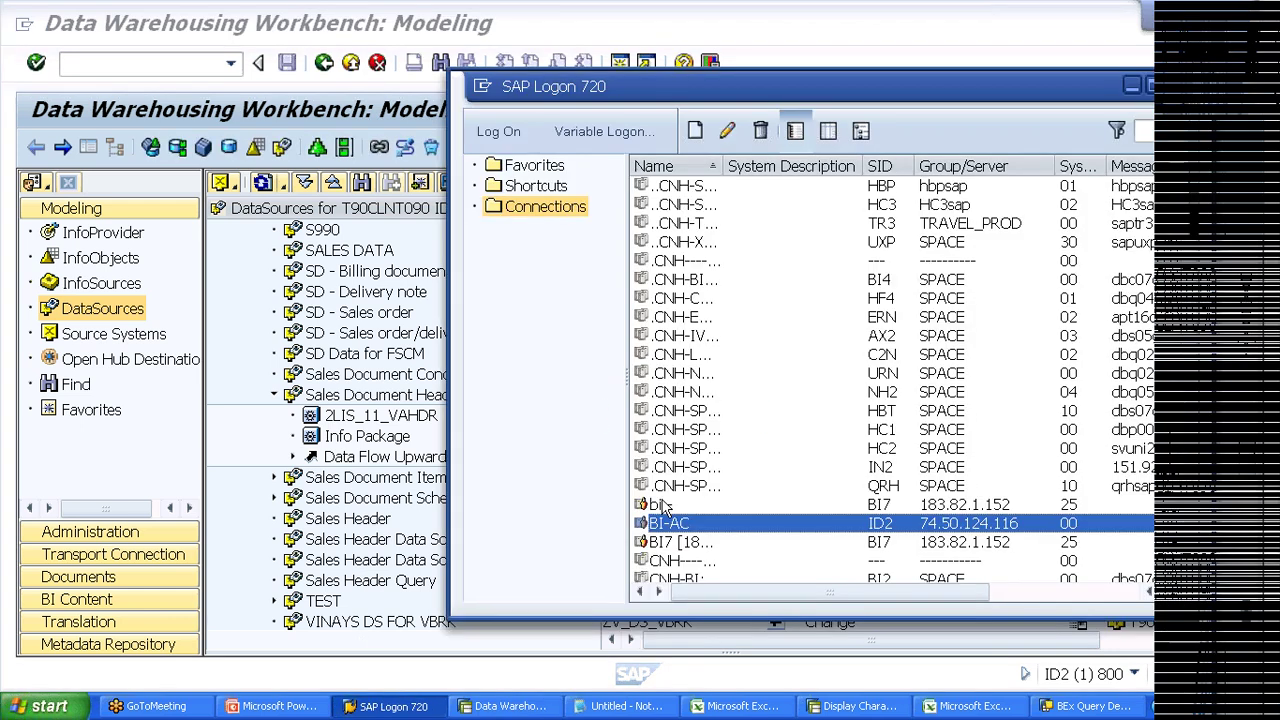
double_click(662, 503)
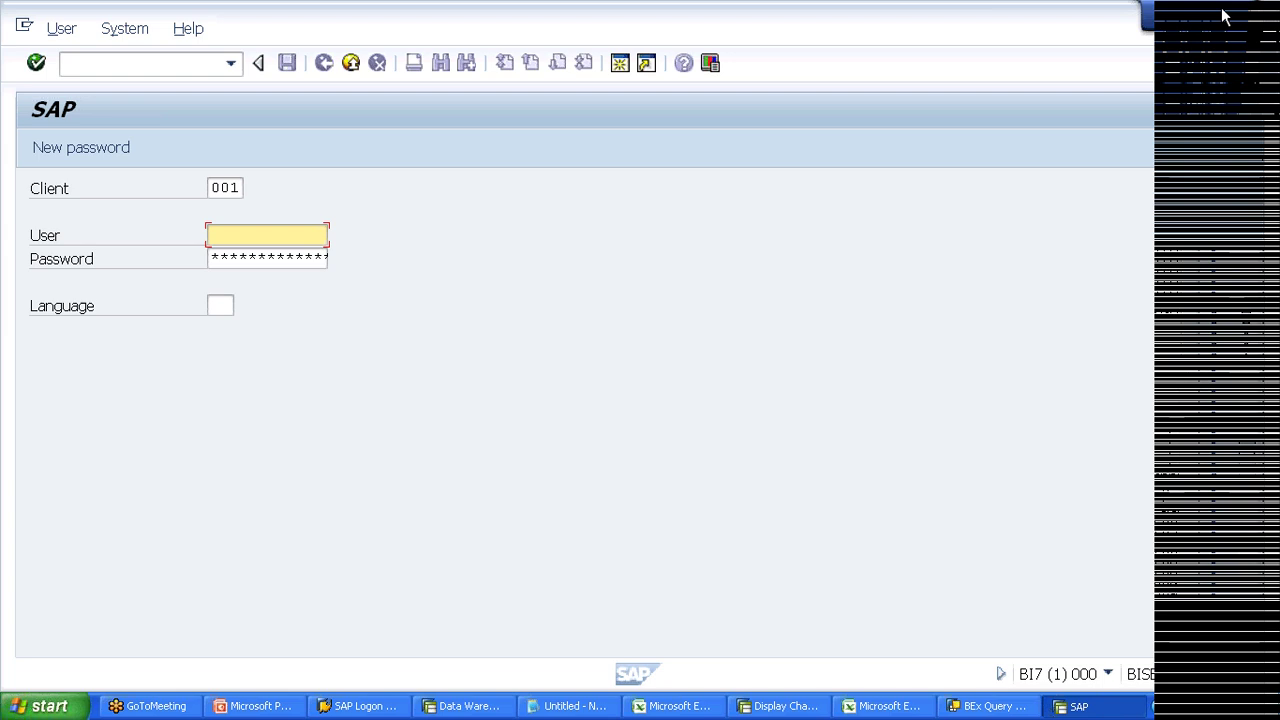
text(bisuer2)
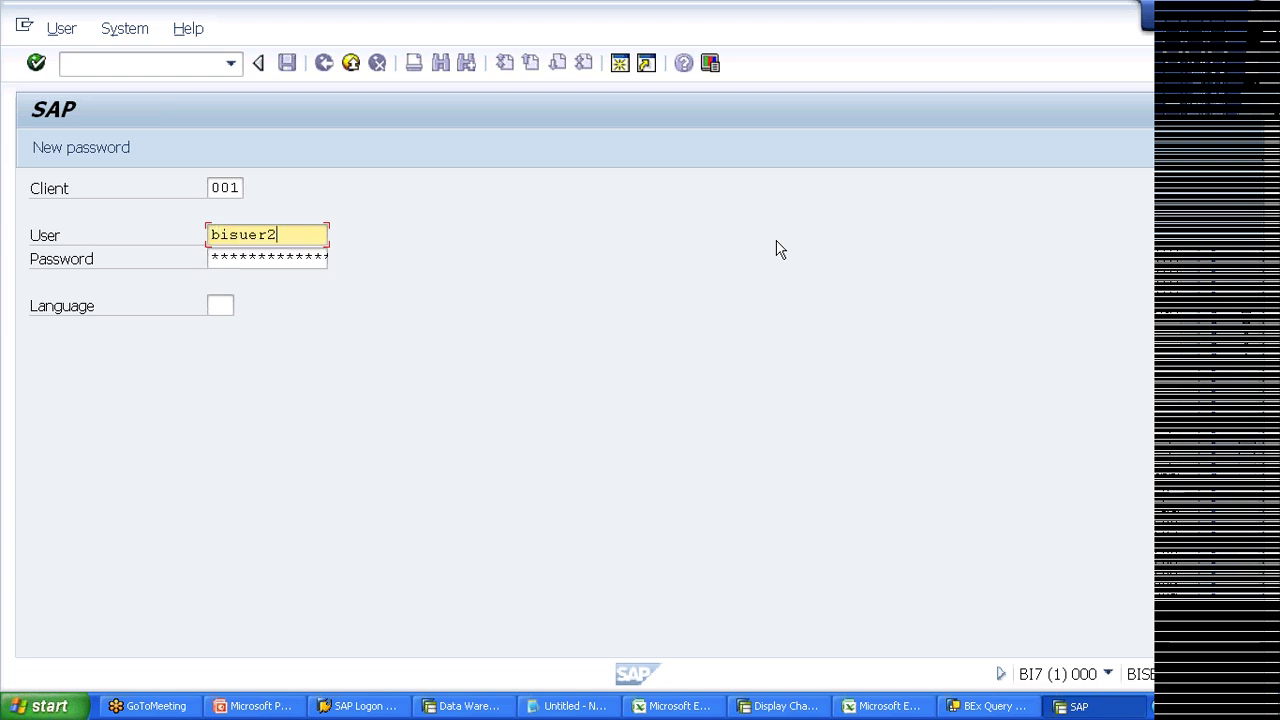
key(Tab)
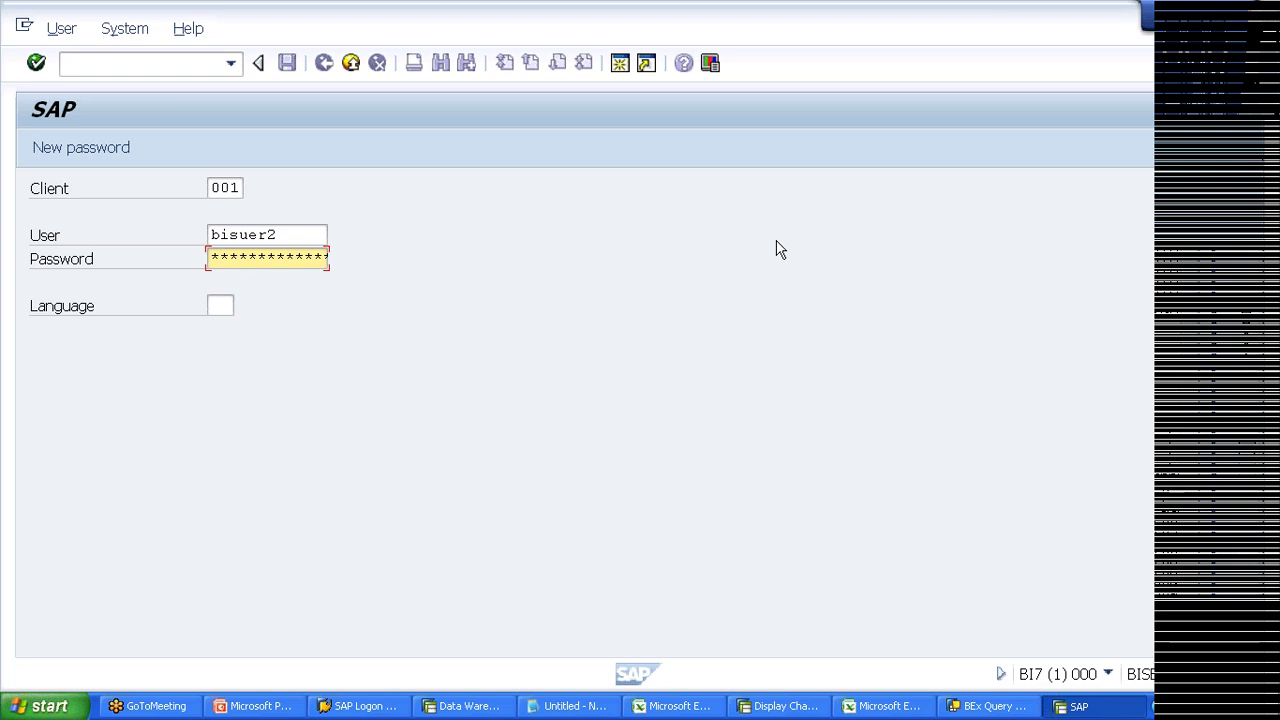
text(***)
key(Return)
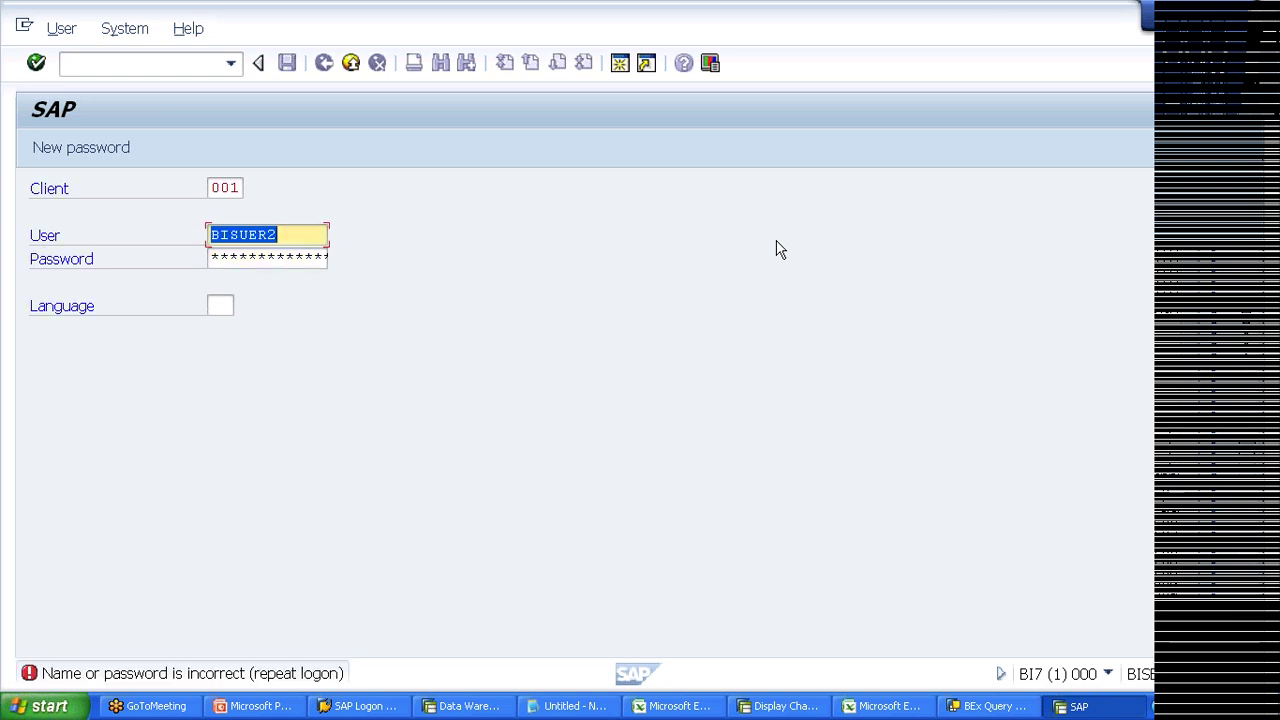
Step: Correct the misspelled user name, re-enter the password and log on to BI7
key(Tab)
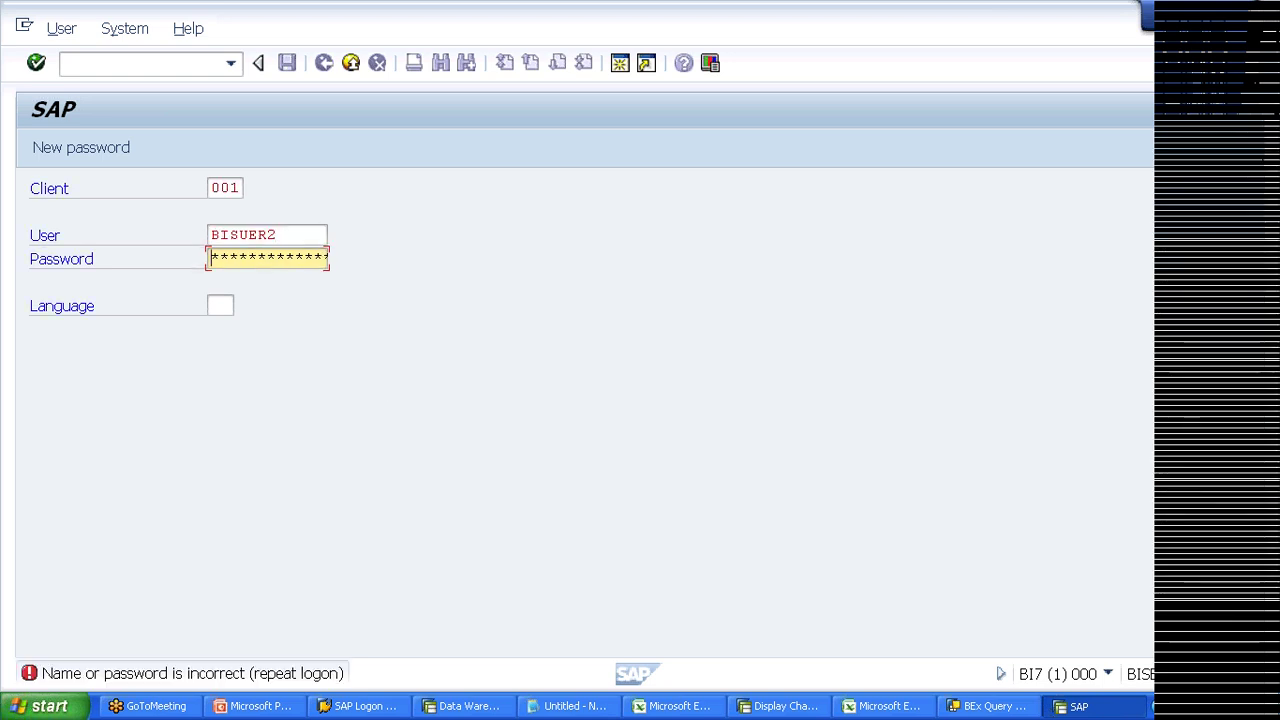
click(232, 234)
text(Us)
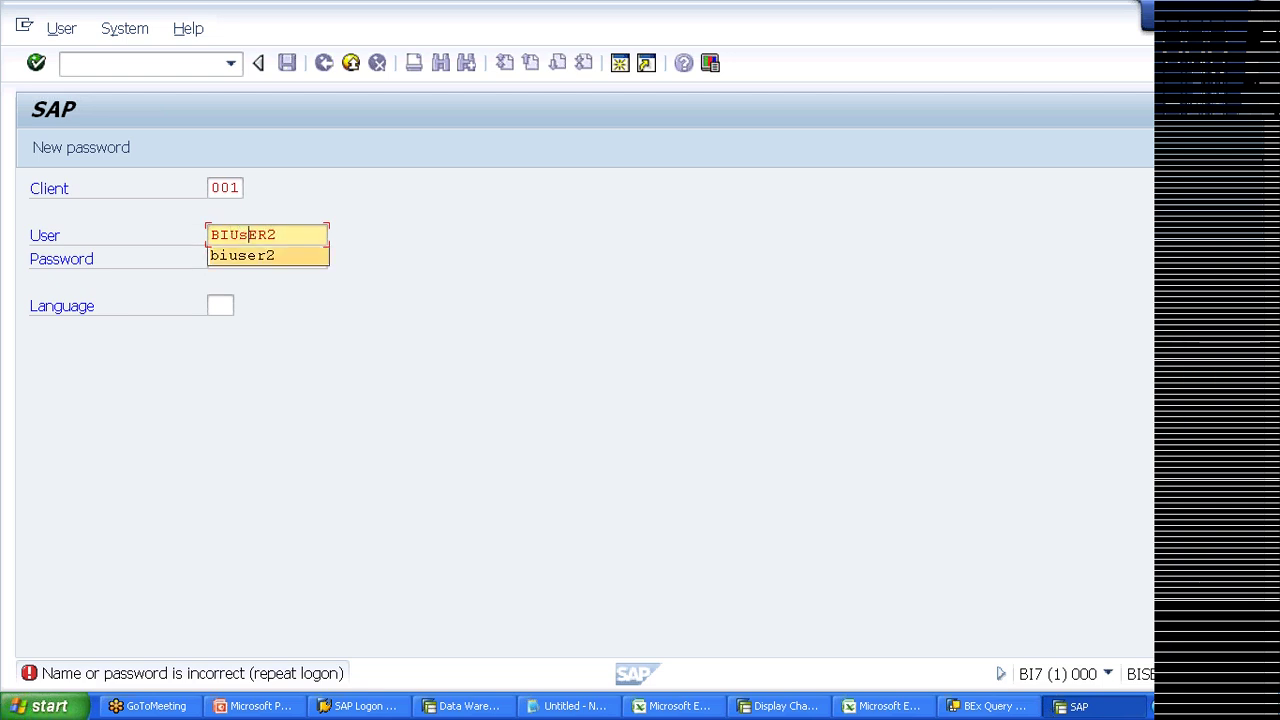
key(Escape)
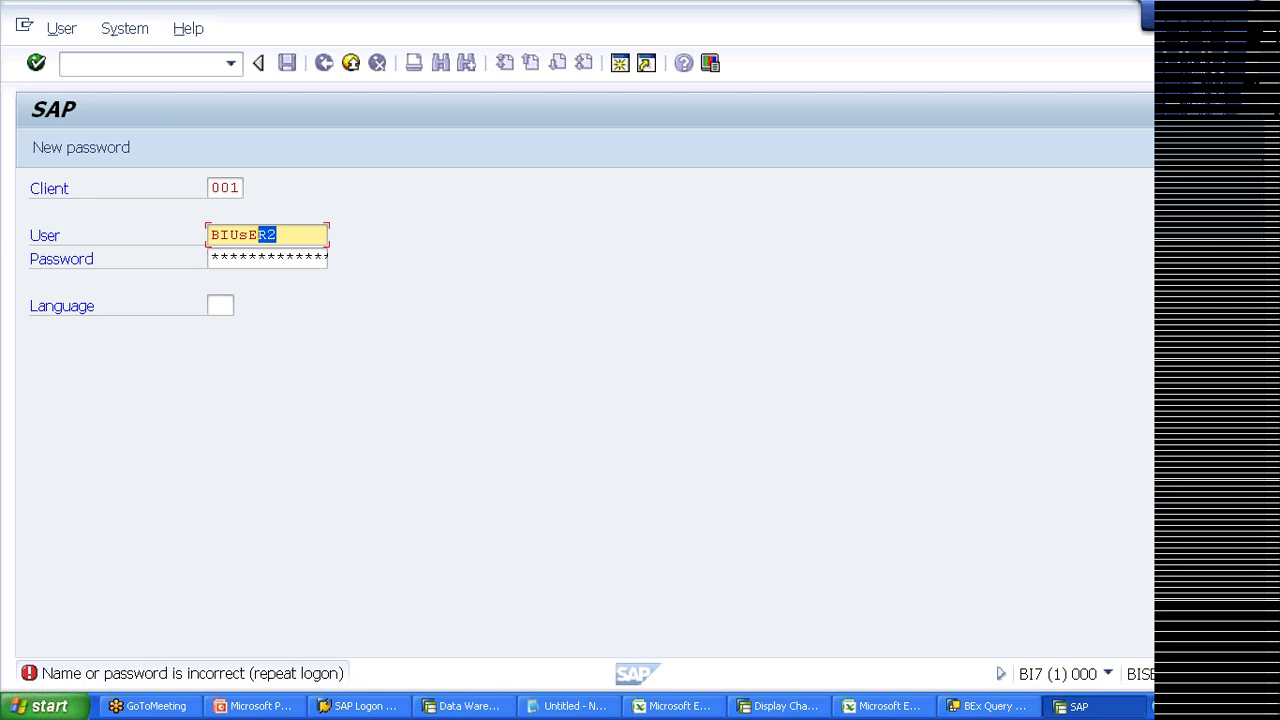
key(Tab)
key(Return)
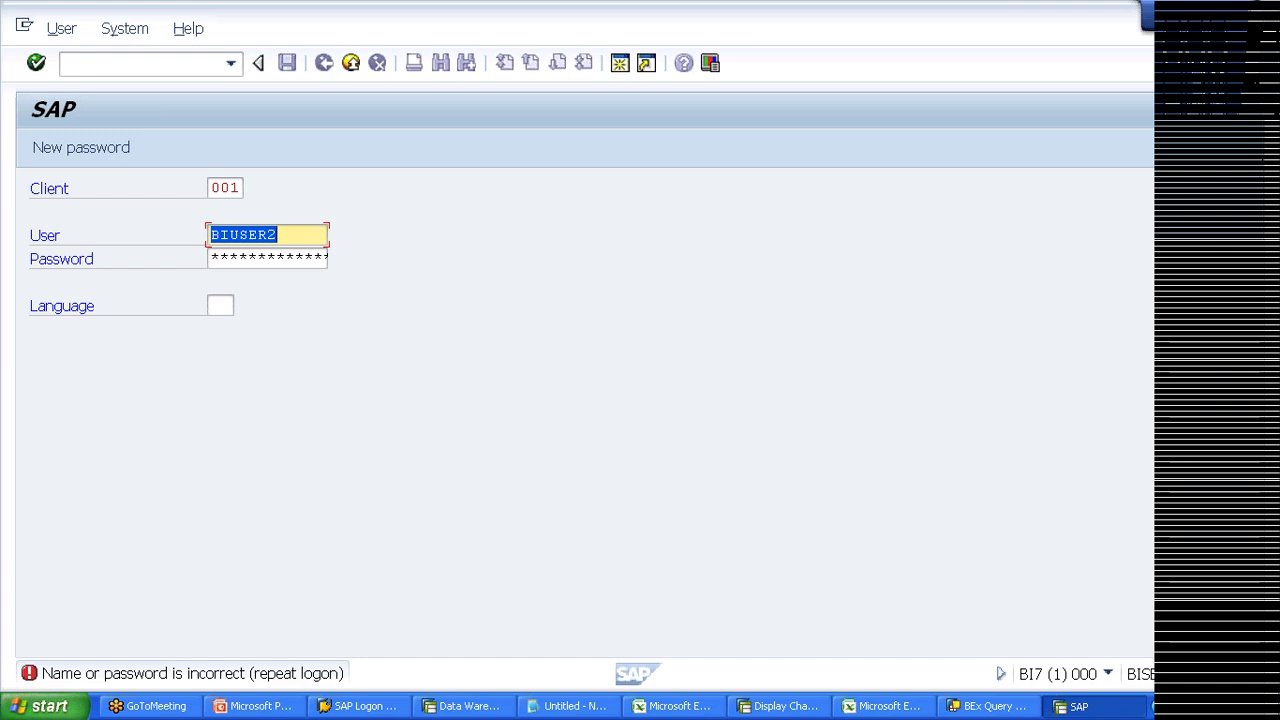
click(240, 260)
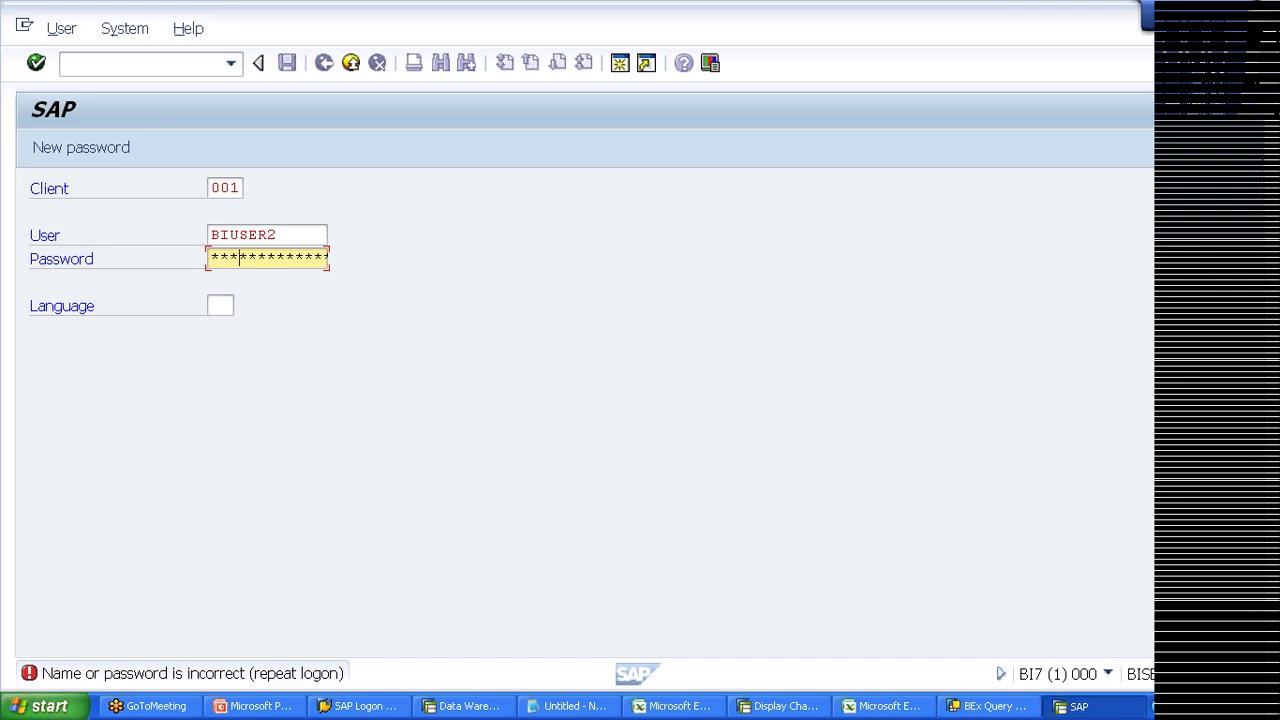
key(Return)
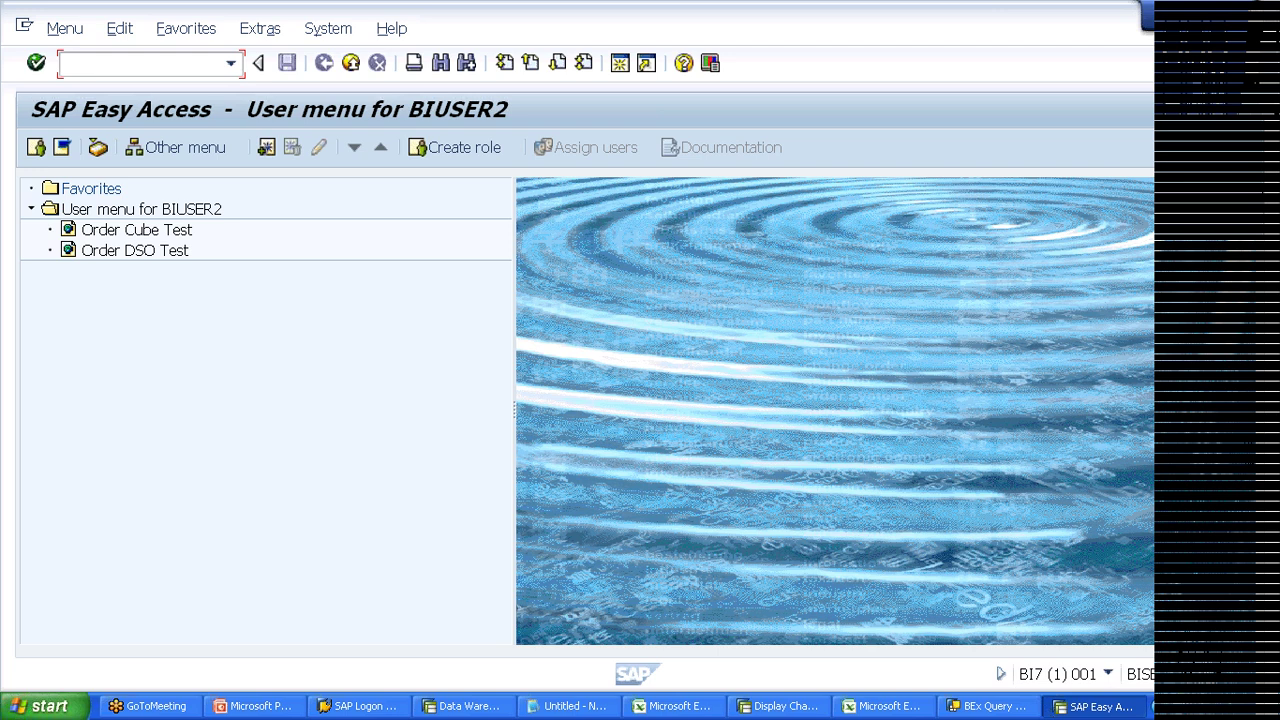
Step: Run transaction RSA1 to open Data Warehousing Workbench: Modeling
text(rsa1)
key(Return)
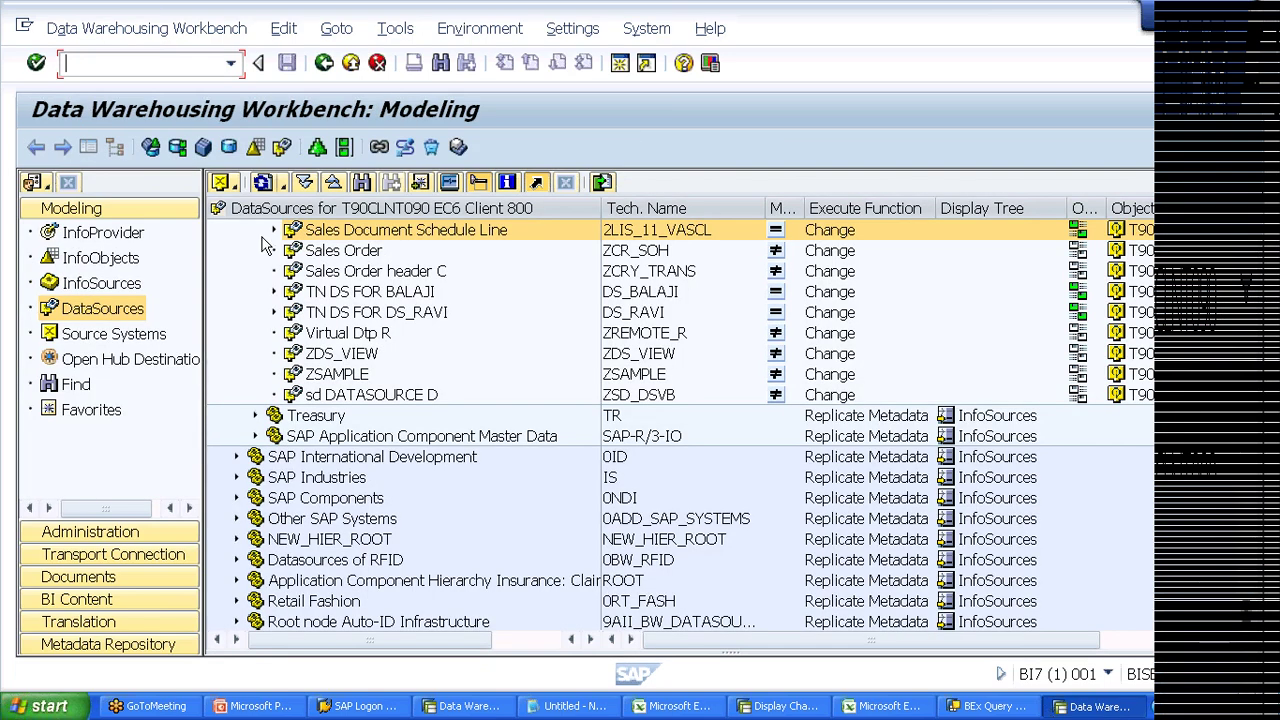
Step: Show the File > SEMP source system's DataSources and expand ds for dso to its info packages
click(233, 187)
mouse_move(255, 237)
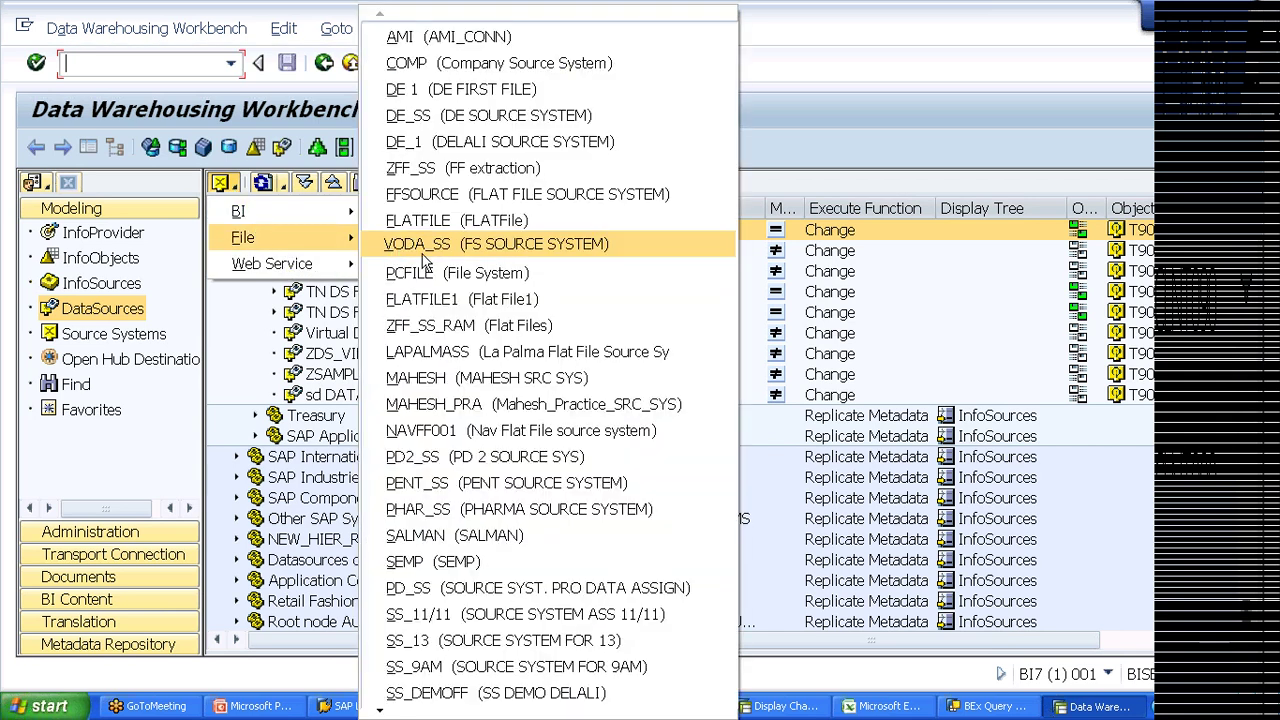
click(480, 563)
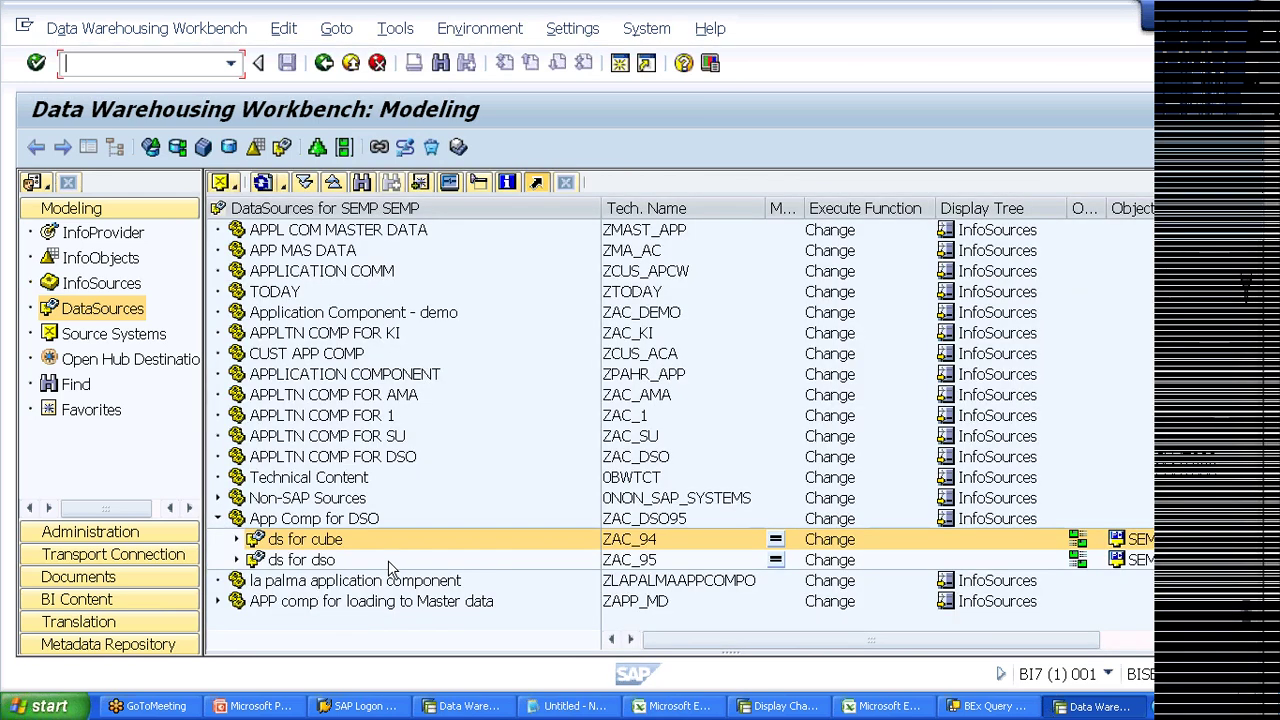
click(237, 561)
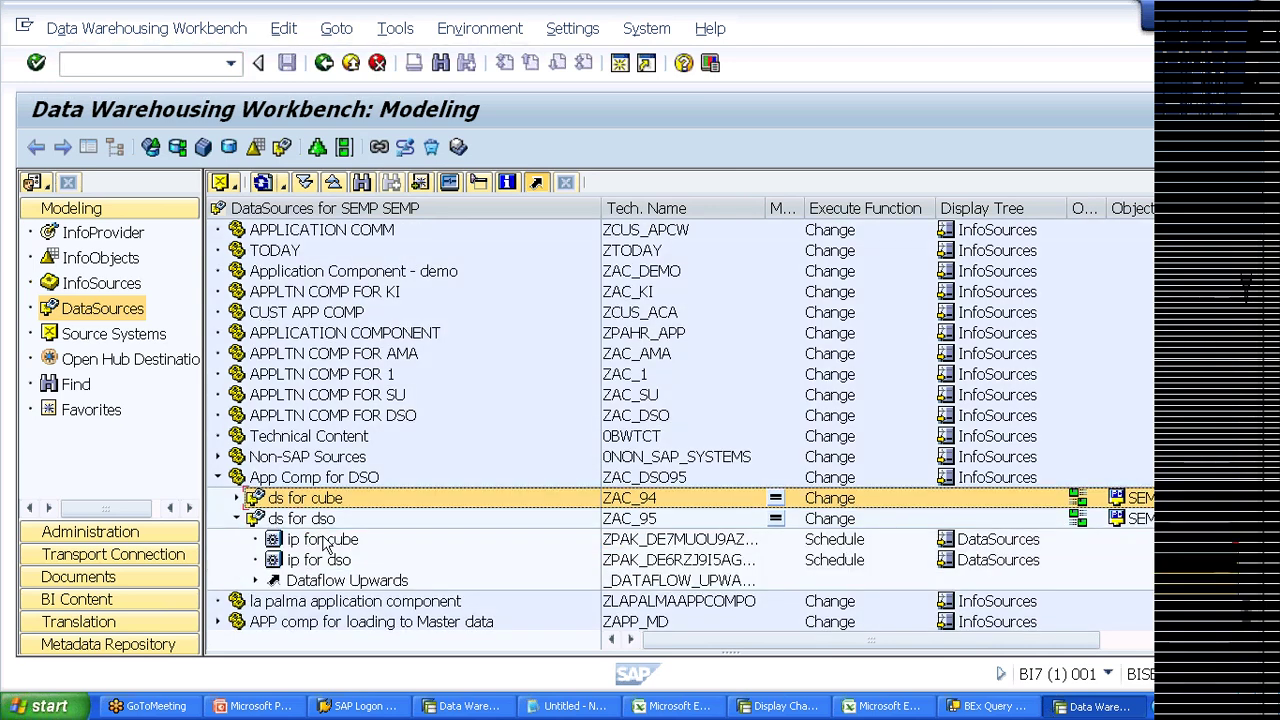
click(323, 541)
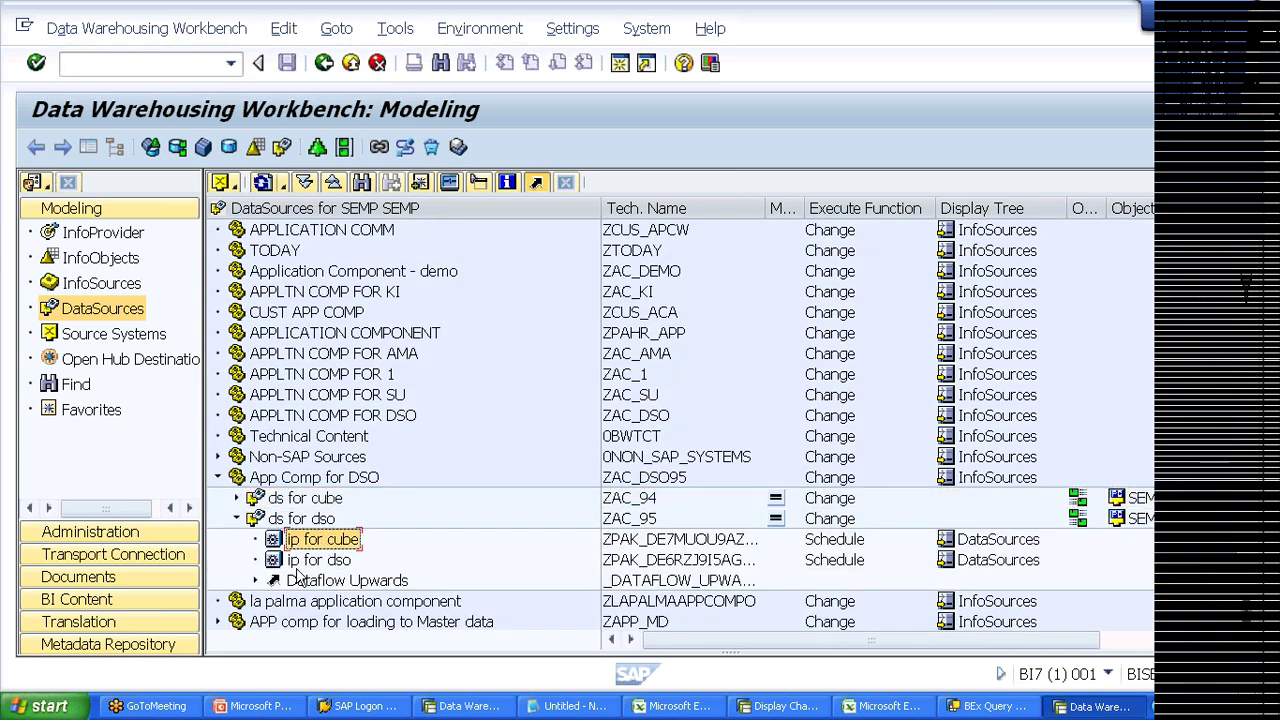
Step: Trace the data flow upward from ds for dso to ZDSO_TD, then view the InfoProvider tree
click(256, 581)
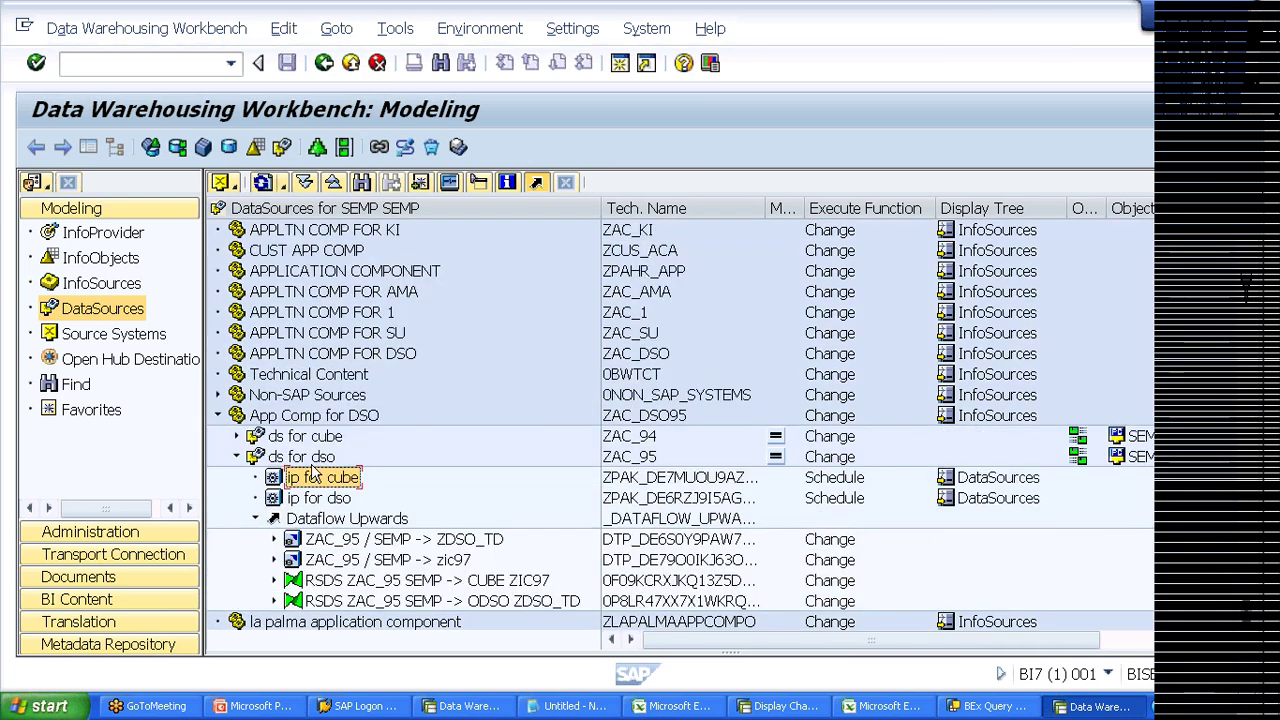
click(274, 540)
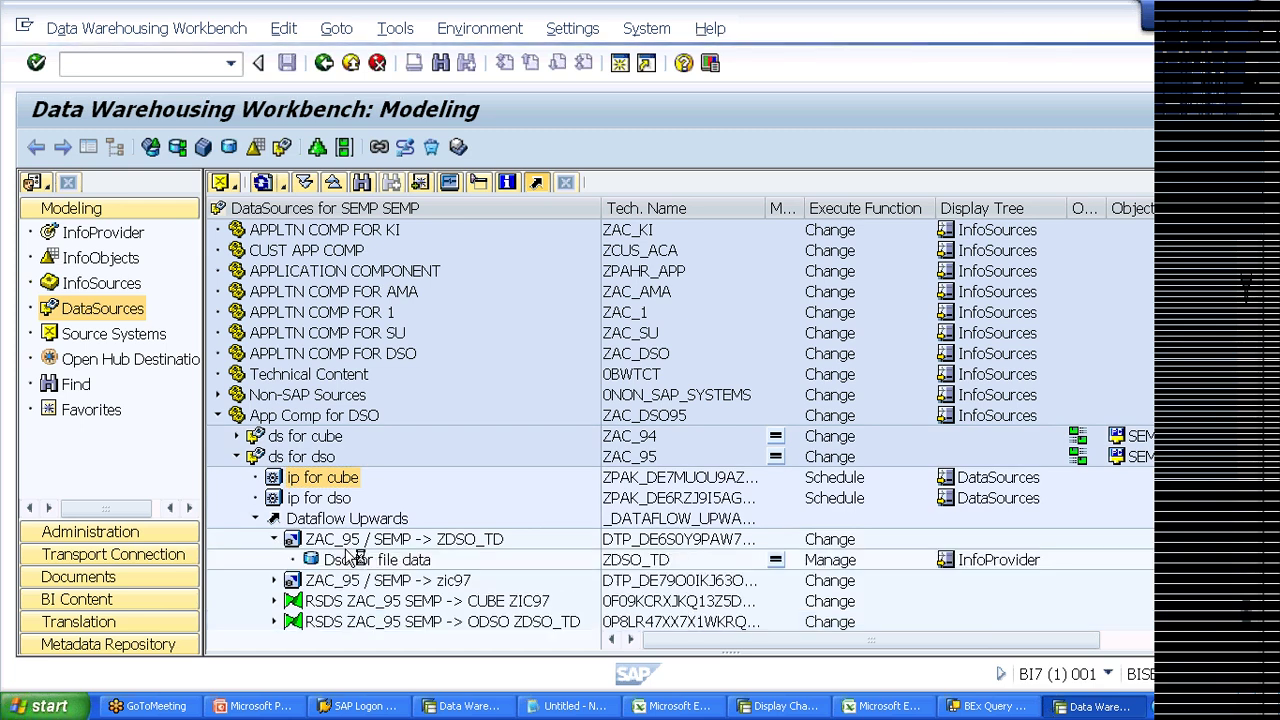
click(615, 565)
click(114, 258)
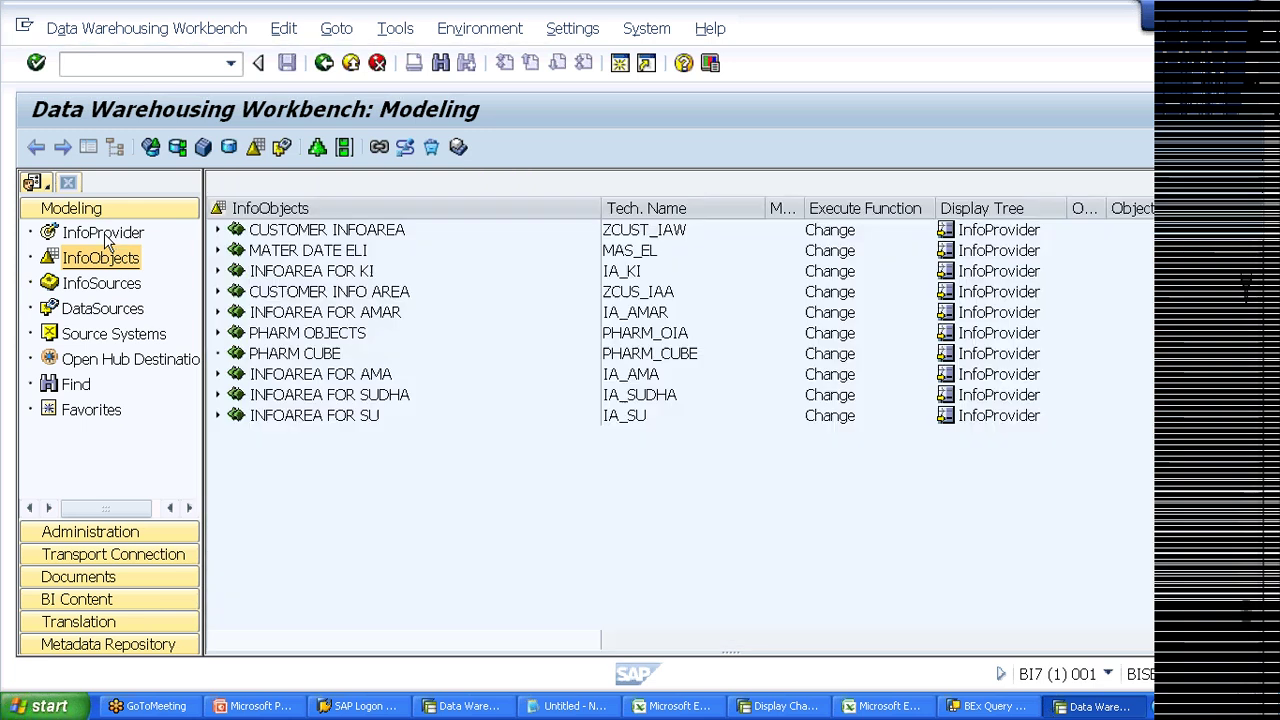
click(104, 234)
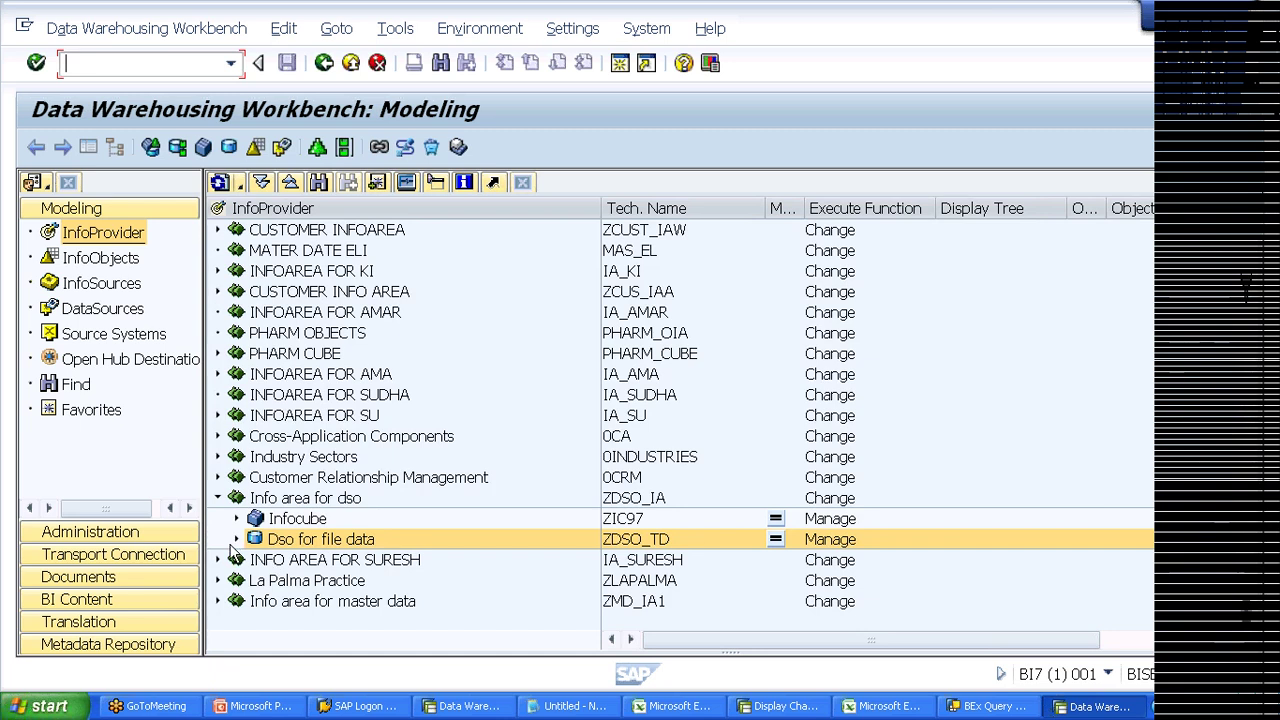
Step: Expand Dso for file data through the ZAC_94 transformation down to ds for cube
click(236, 540)
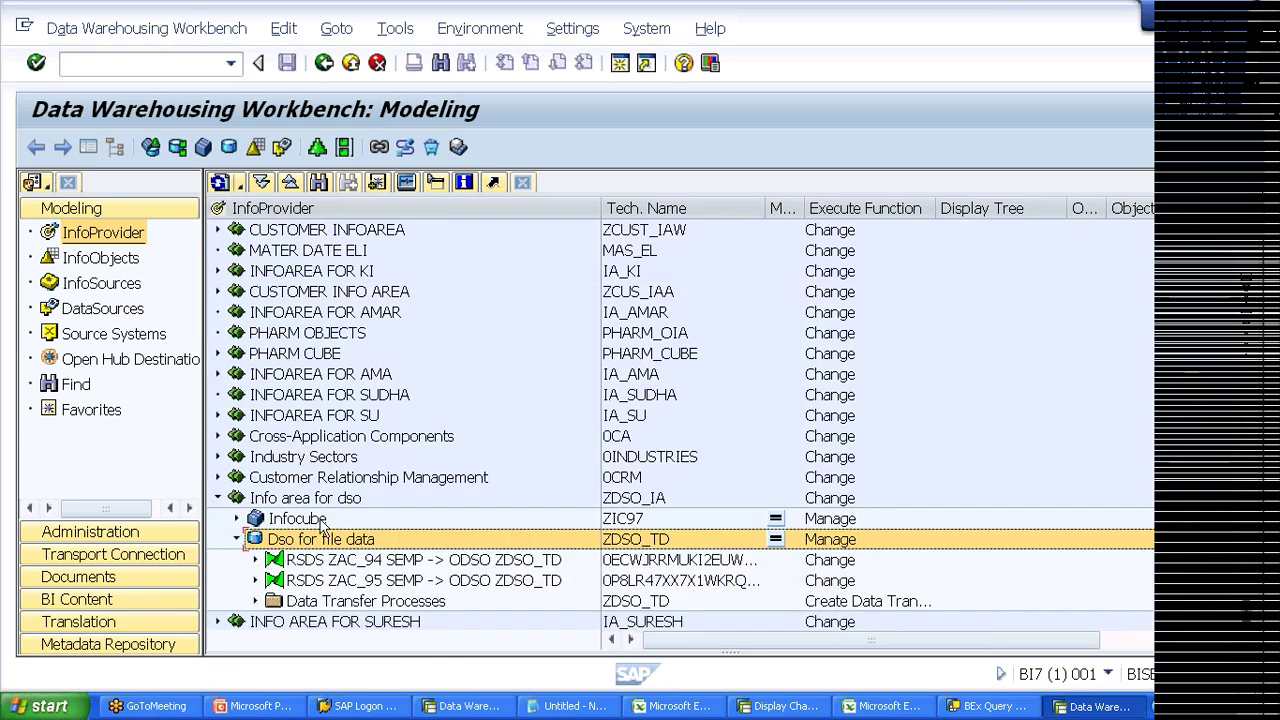
click(255, 560)
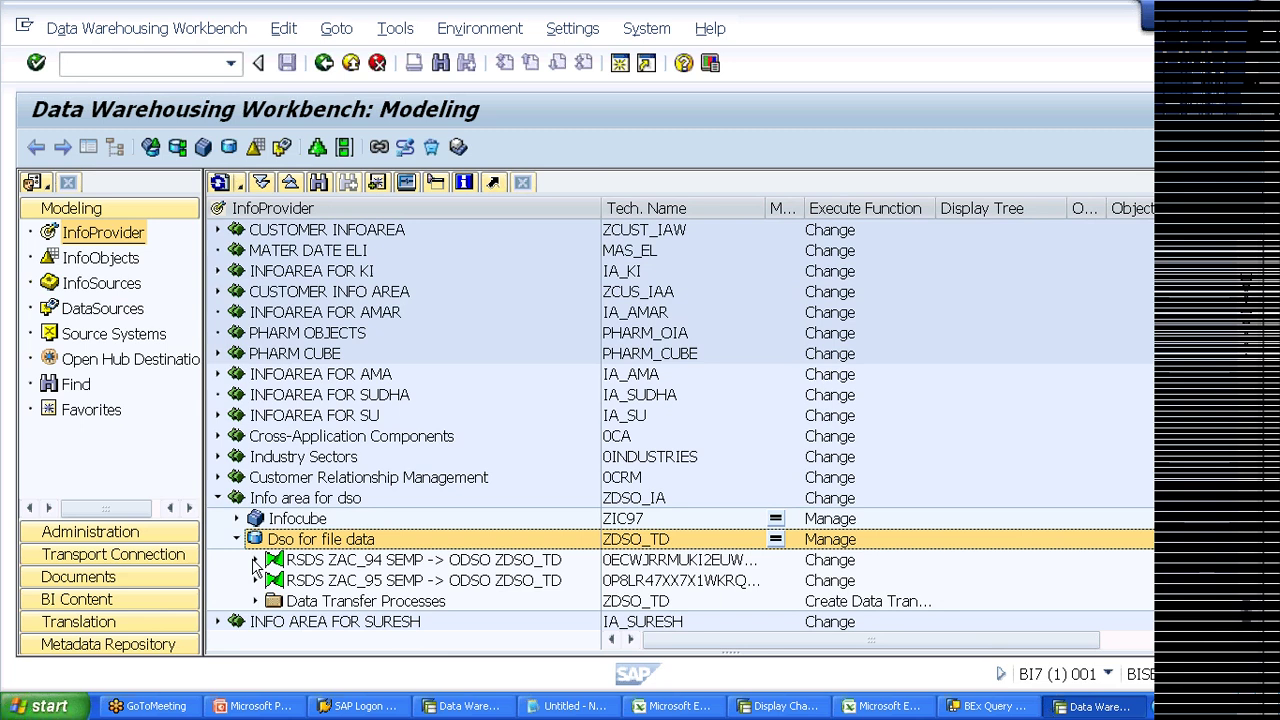
click(275, 581)
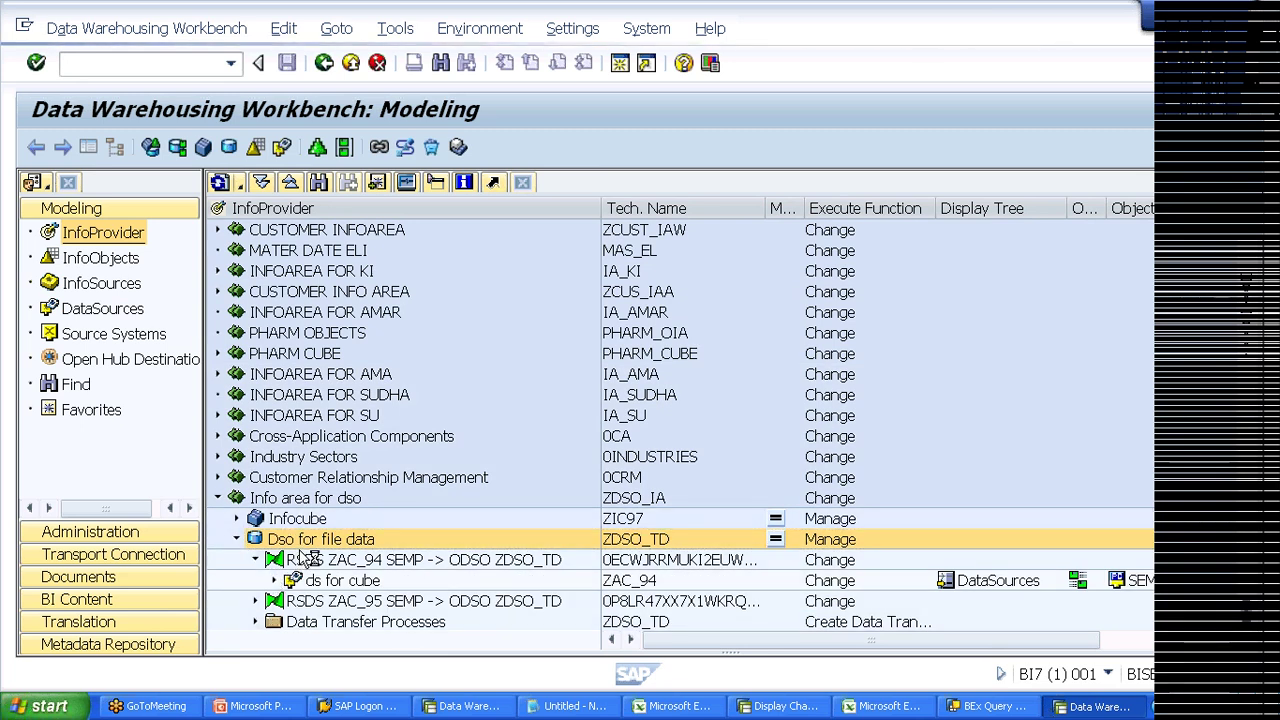
right_click(313, 551)
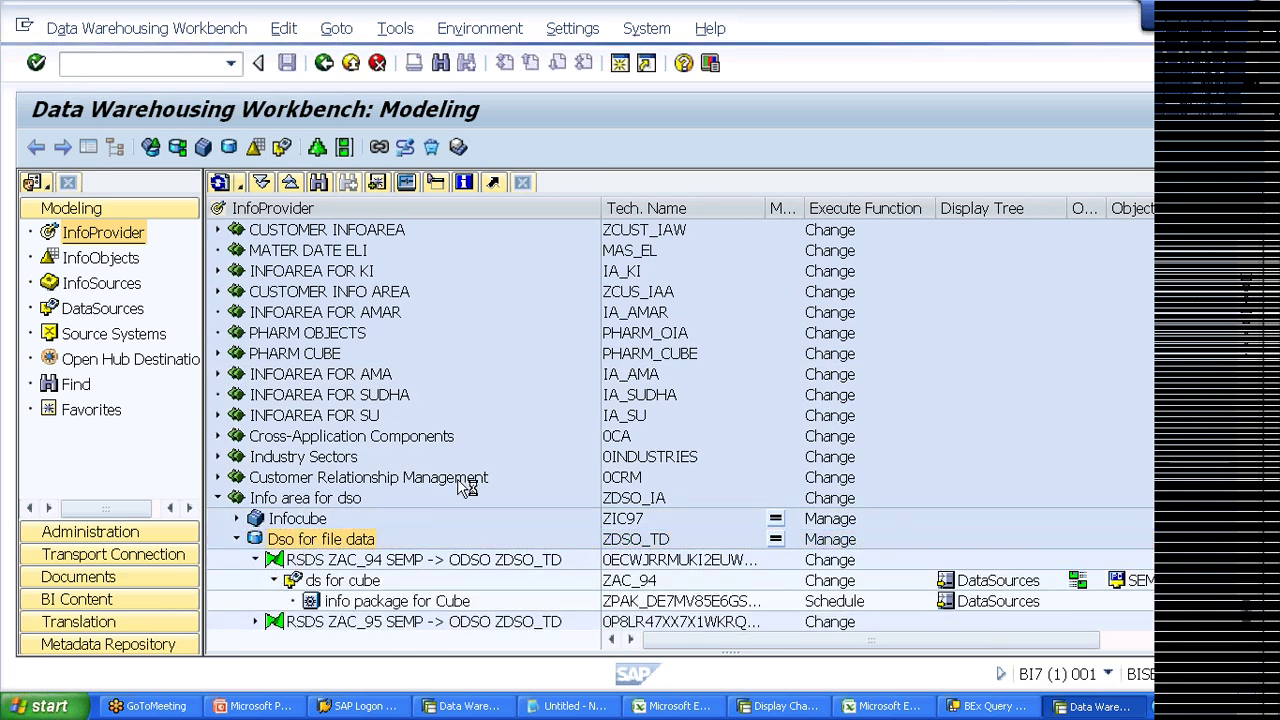
click(627, 197)
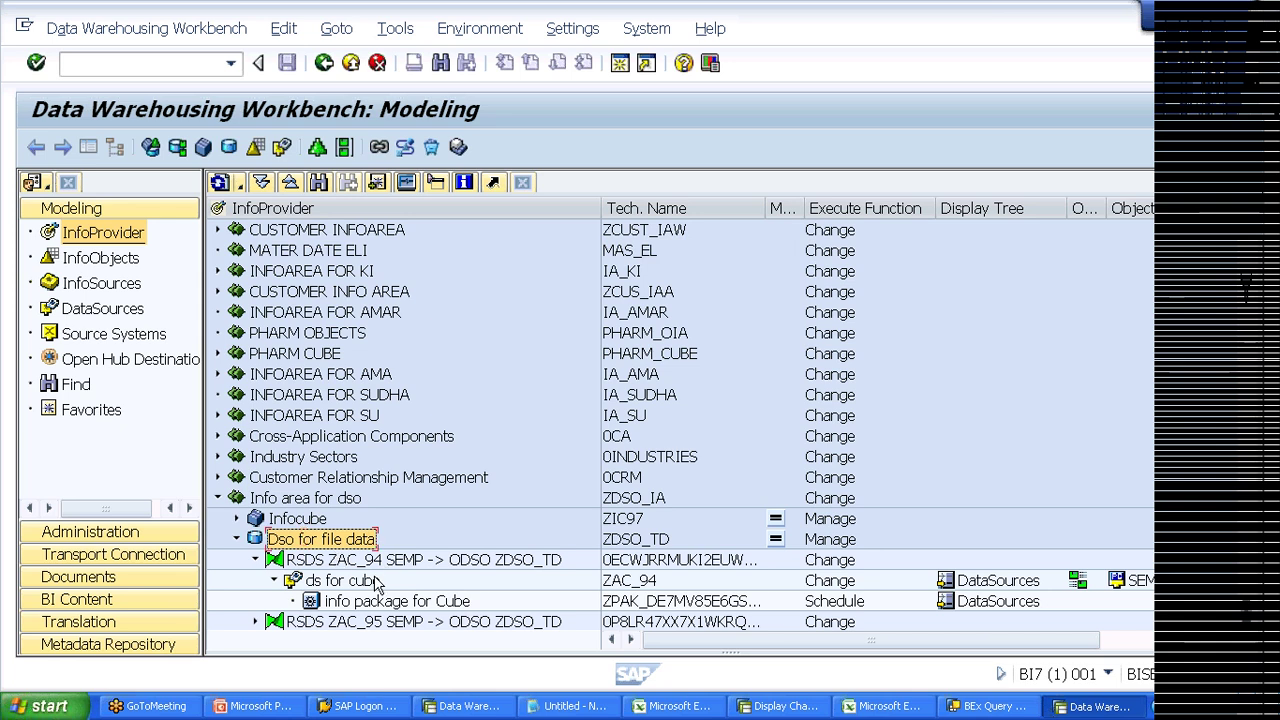
click(1246, 625)
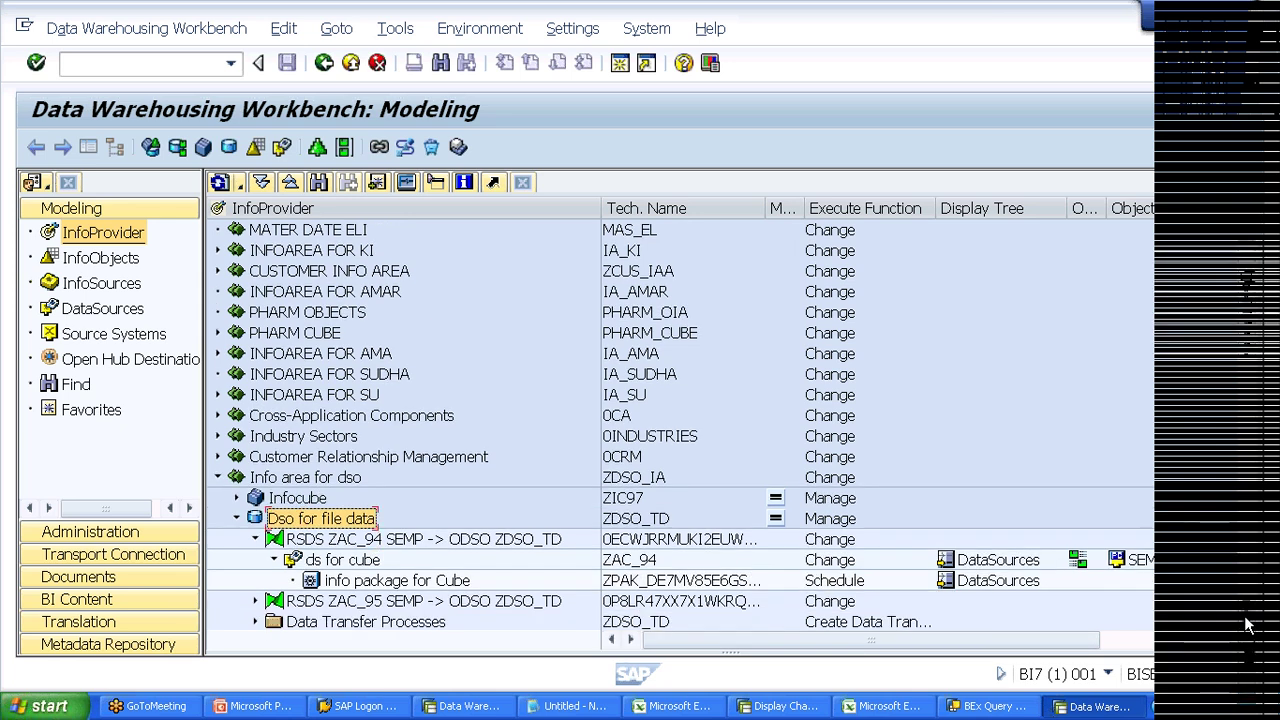
click(1246, 625)
click(1246, 625)
Step: Expand Data Transfer Processes to show the ZAC_94 / SEMP -> ZDSO_TD DTP, then select the DSO
click(324, 582)
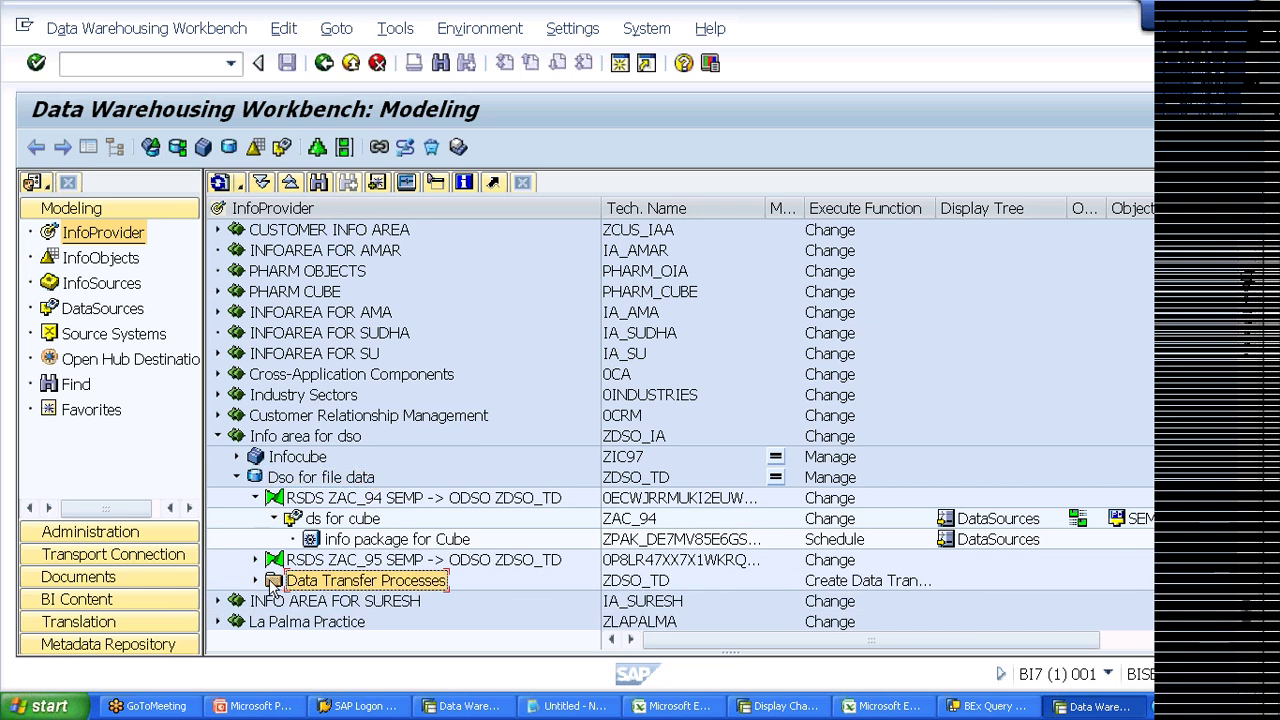
click(257, 580)
click(338, 566)
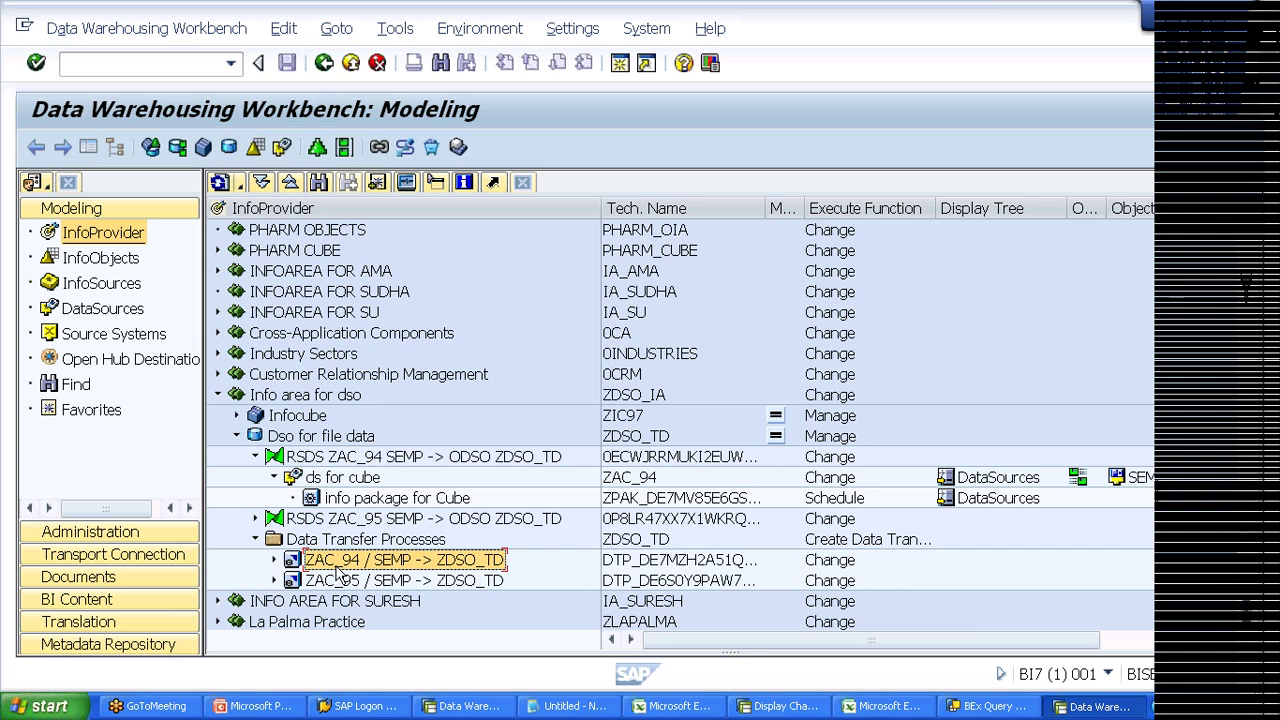
click(295, 436)
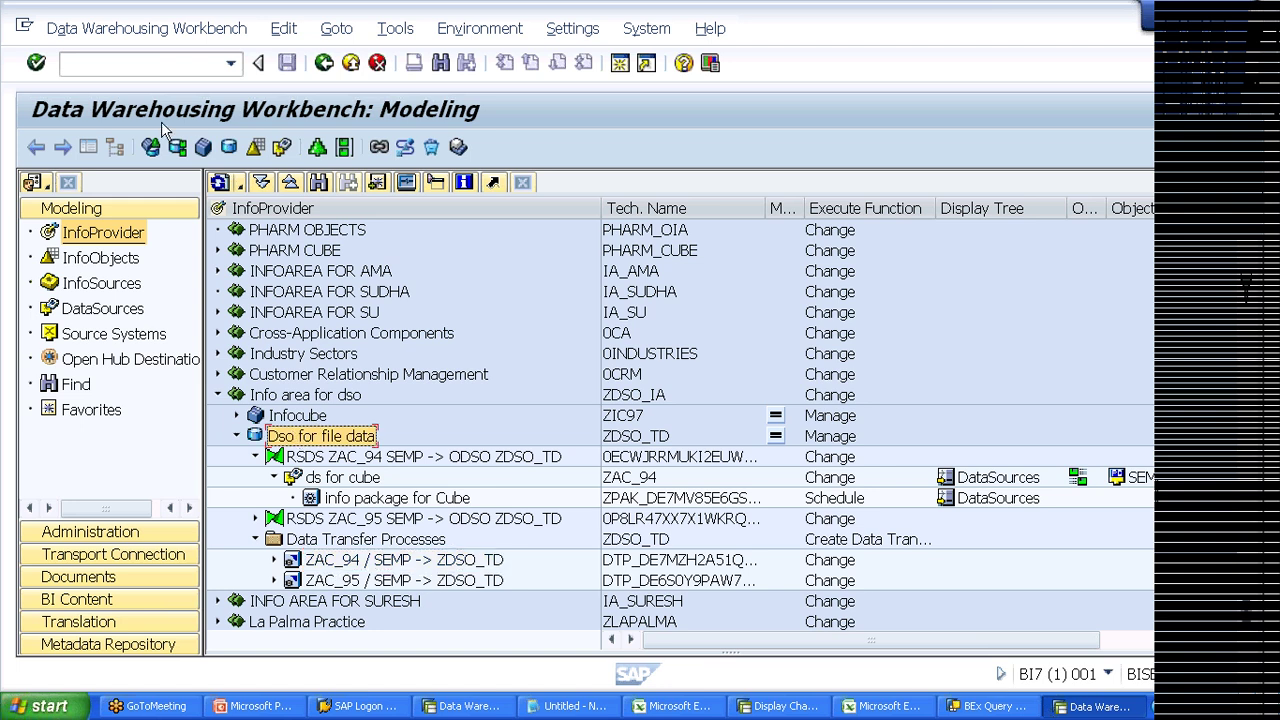
click(148, 64)
Step: Run /nrspc and open Prcocess Chain For DSO from its display component folders
text(/nrspc)
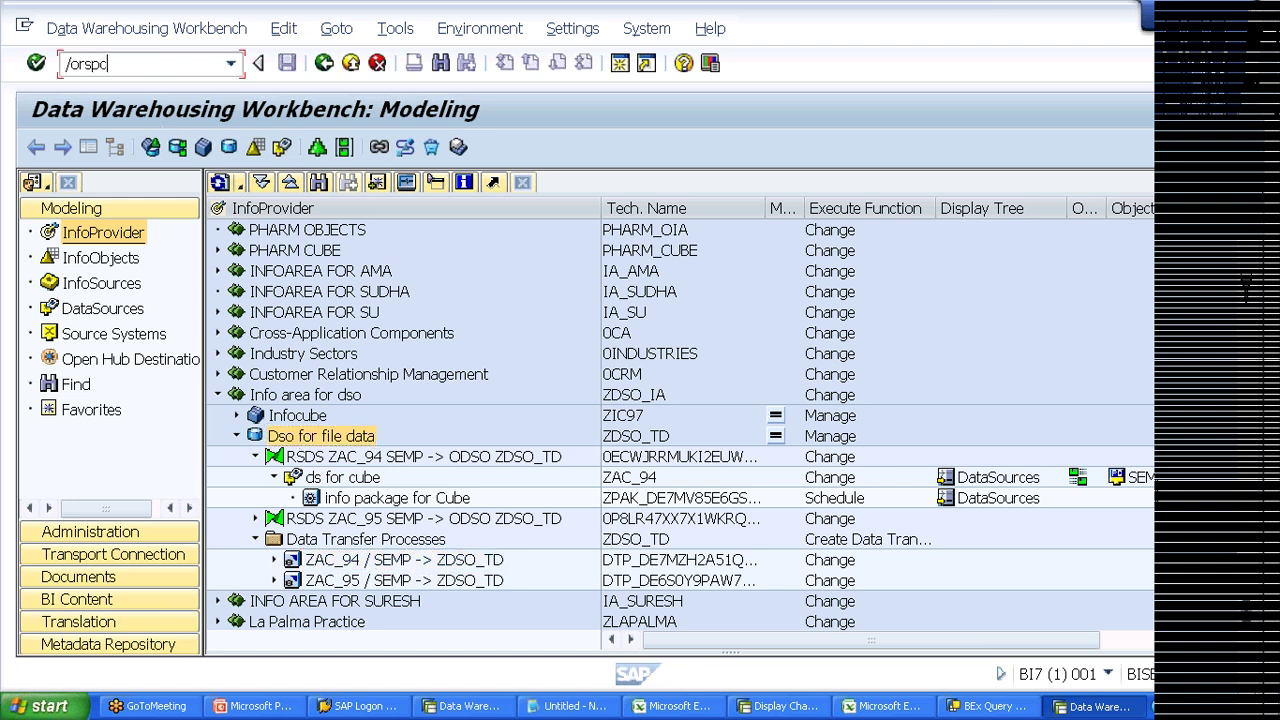
key(Return)
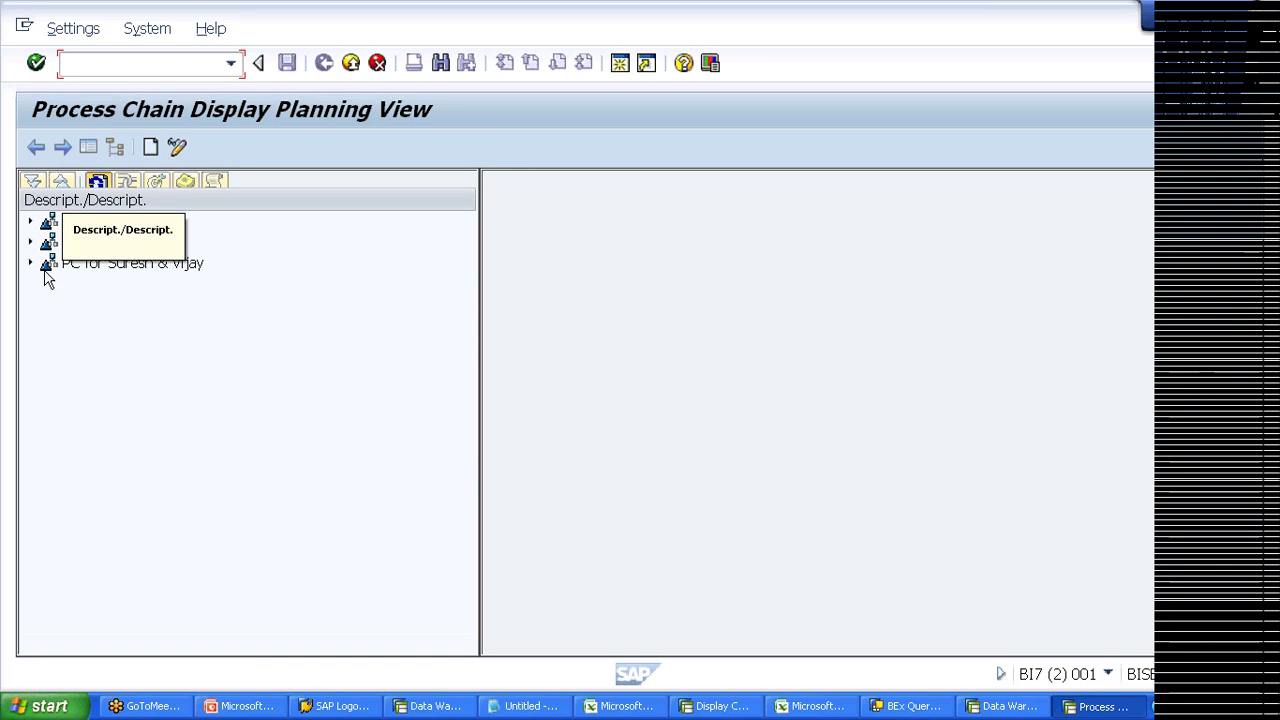
click(31, 221)
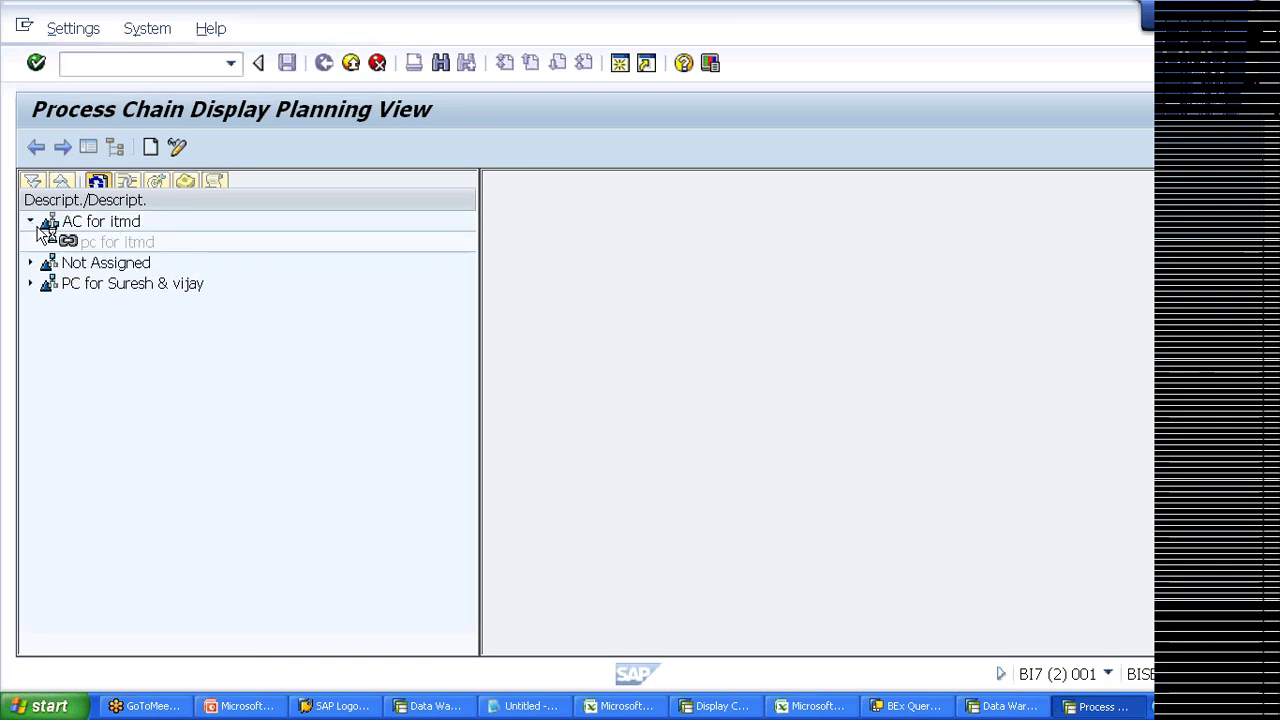
click(30, 284)
double_click(120, 304)
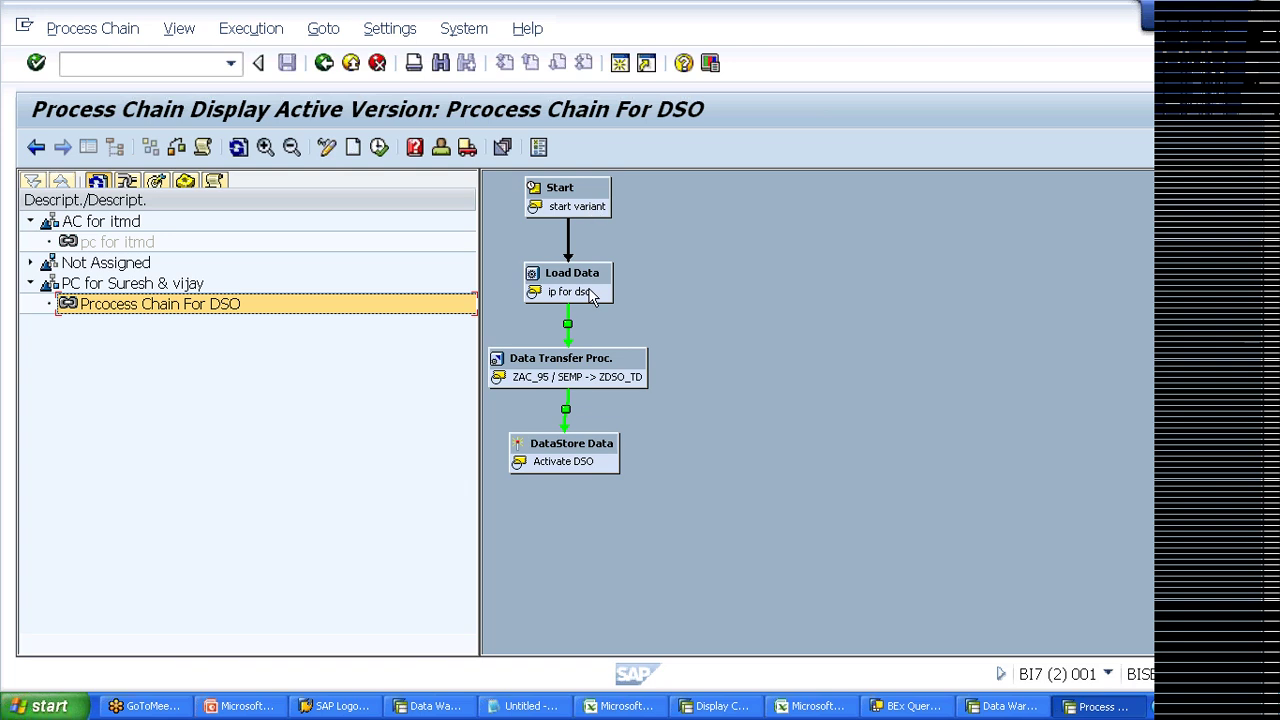
Step: Select the chain's Start variant, then return to the Workbench window
click(580, 212)
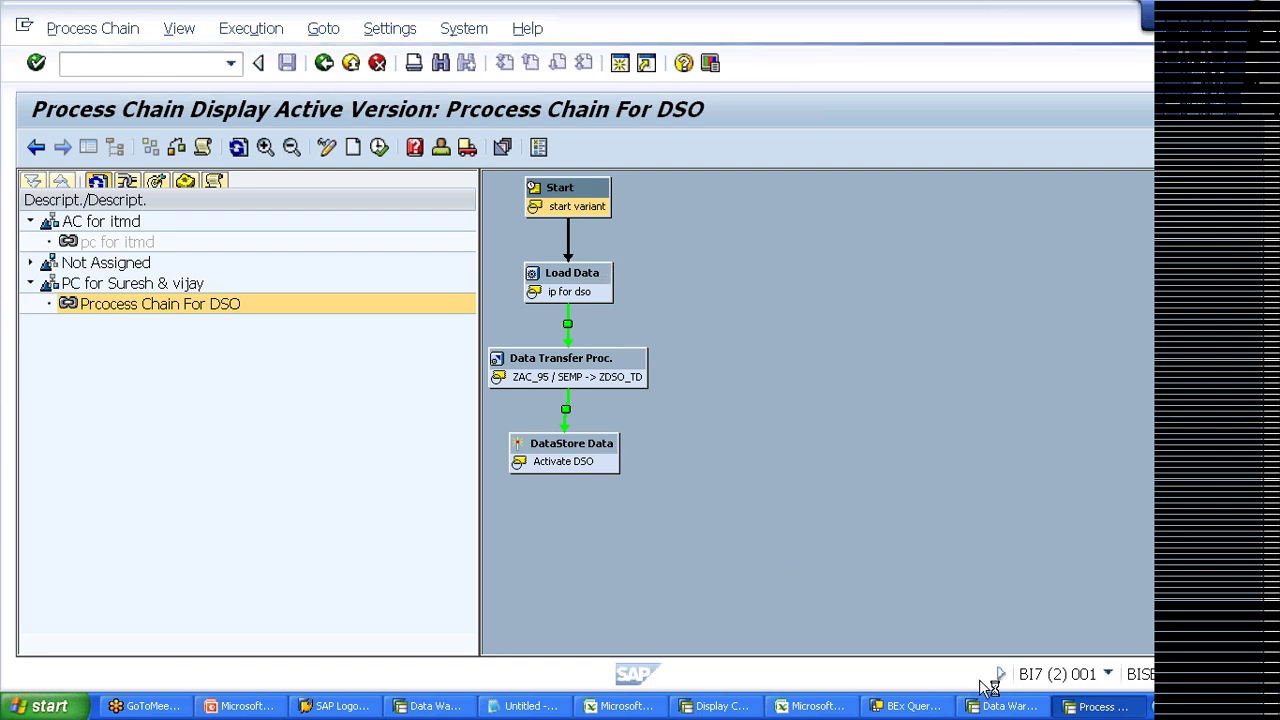
click(1005, 706)
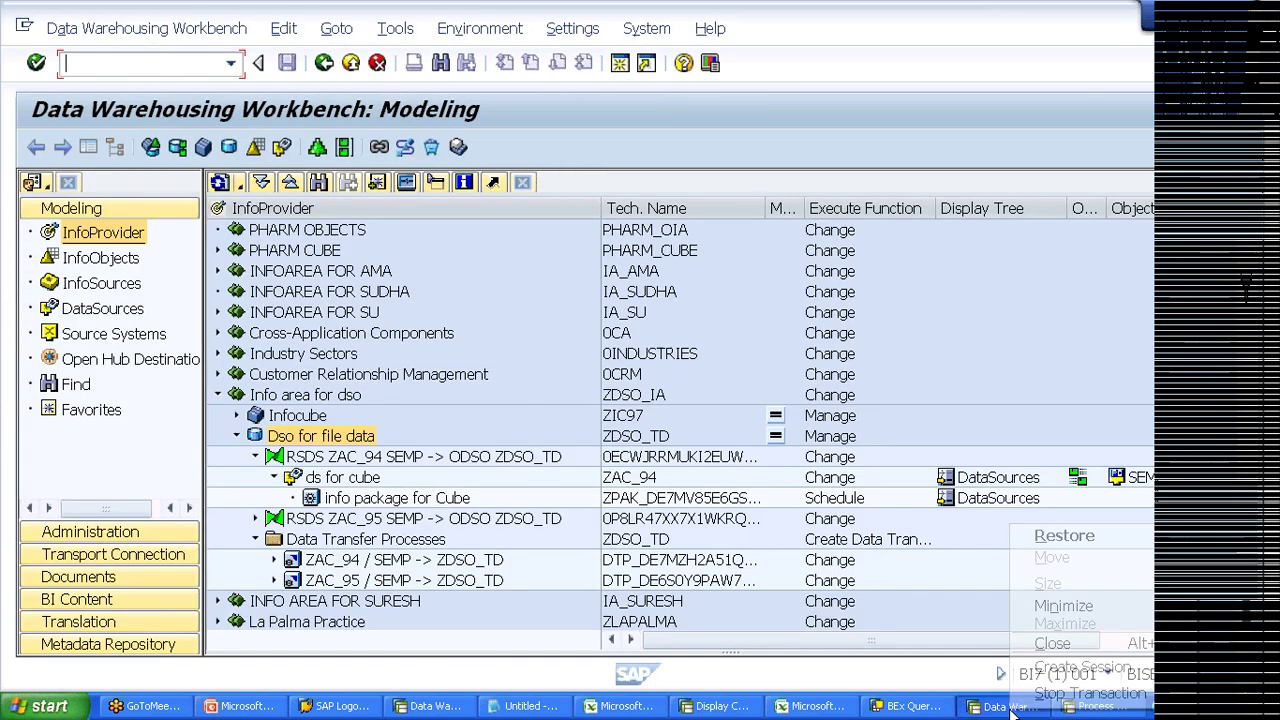
right_click(1010, 708)
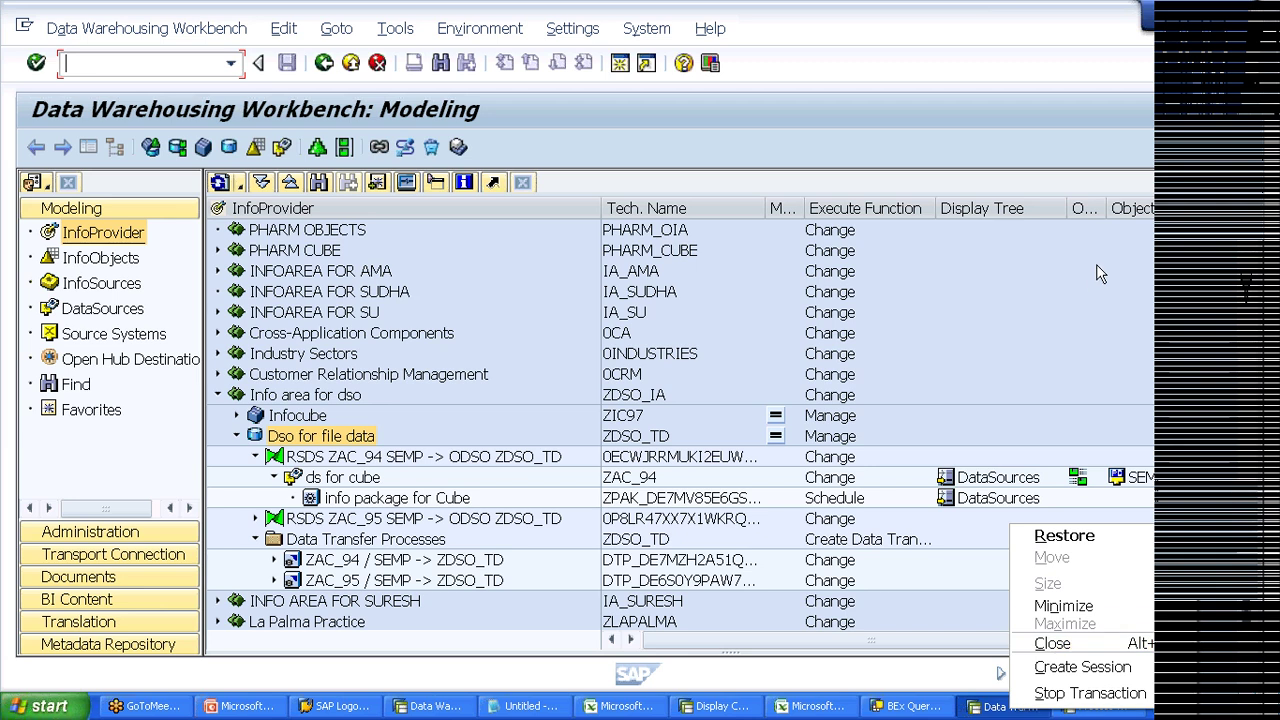
Step: Reselect the Cube info package, the ZAC_94 transfer process and Dso for file data
click(343, 479)
click(340, 500)
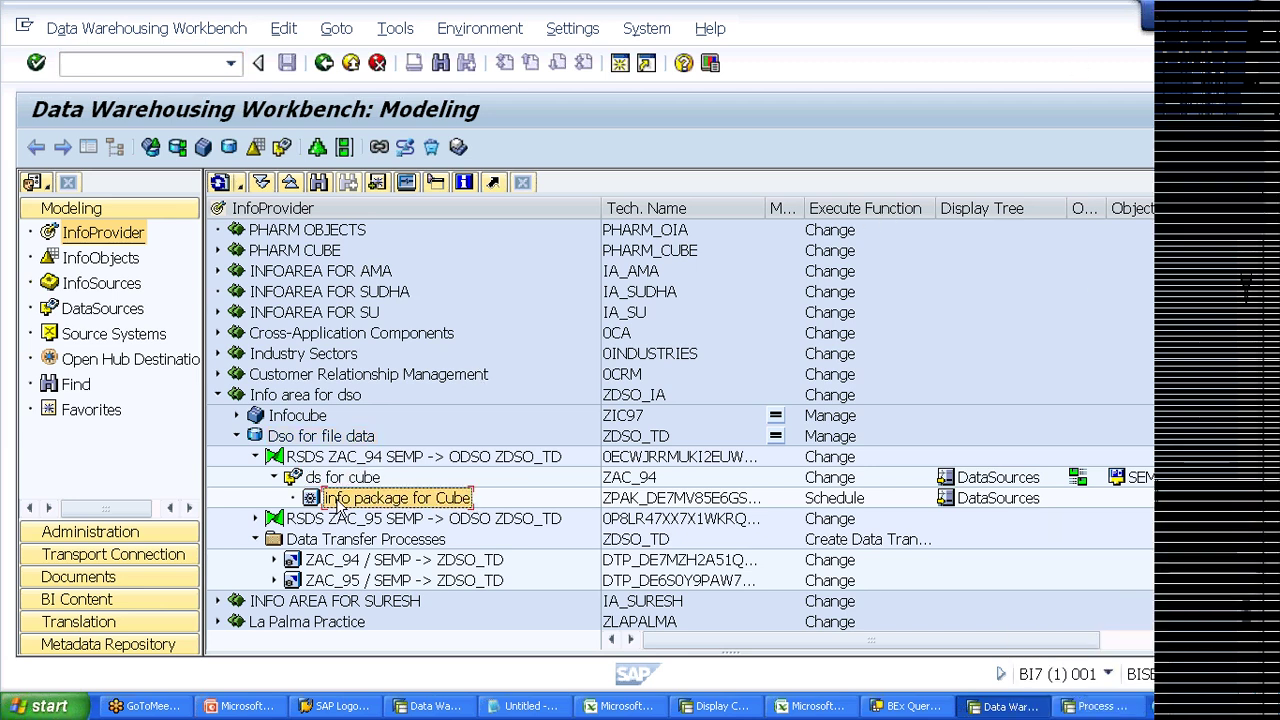
click(337, 560)
click(311, 438)
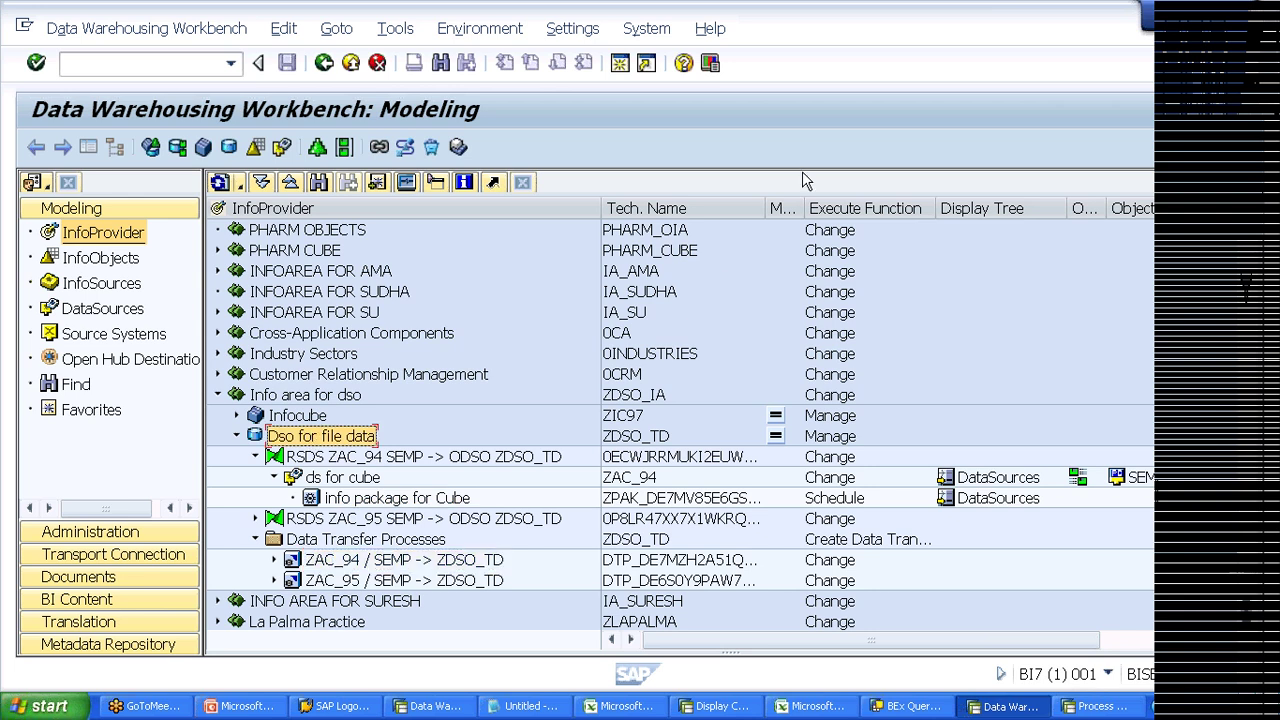
Step: Minimise the Workbench and bring up the window menu of the other 'Data Wa...' session
click(1170, 18)
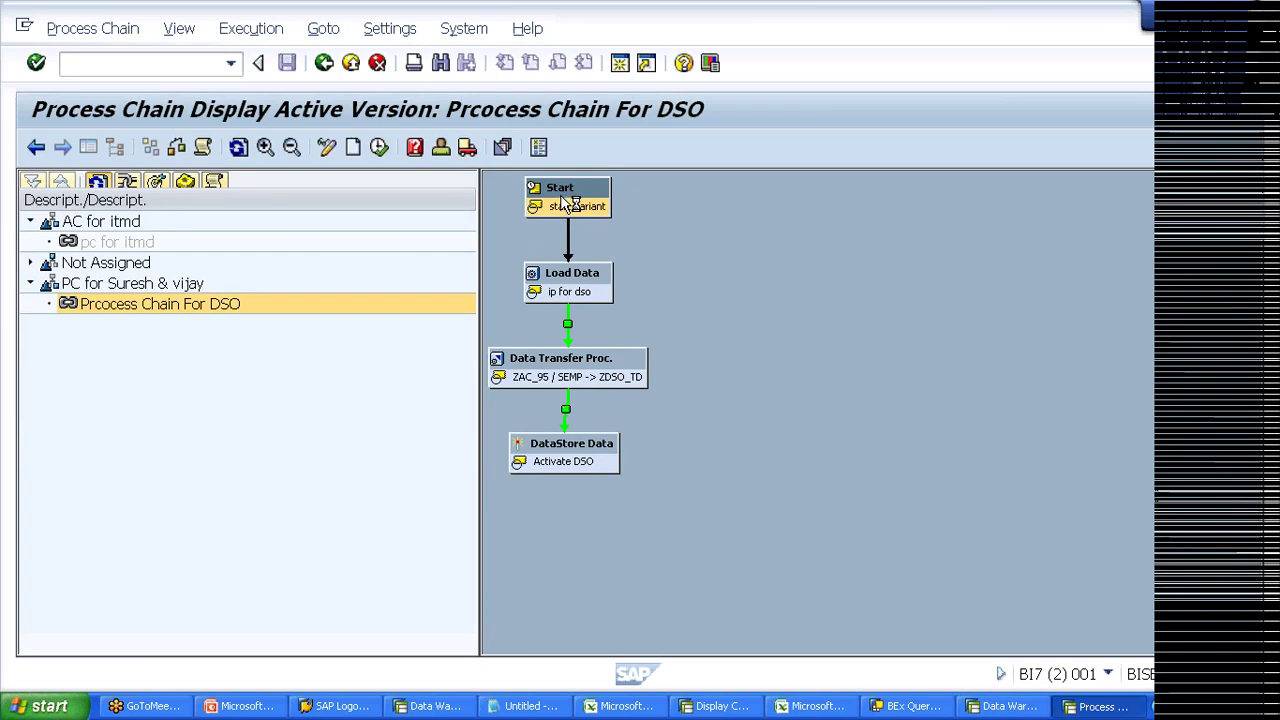
click(25, 26)
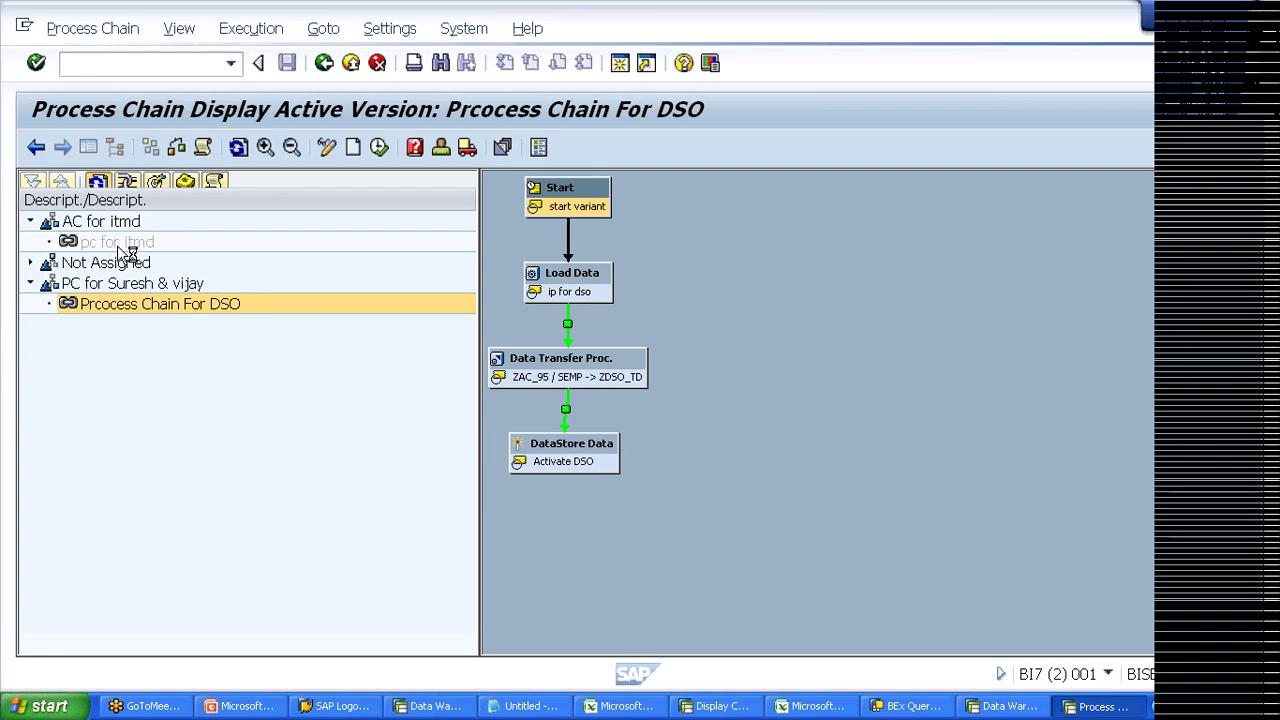
right_click(428, 700)
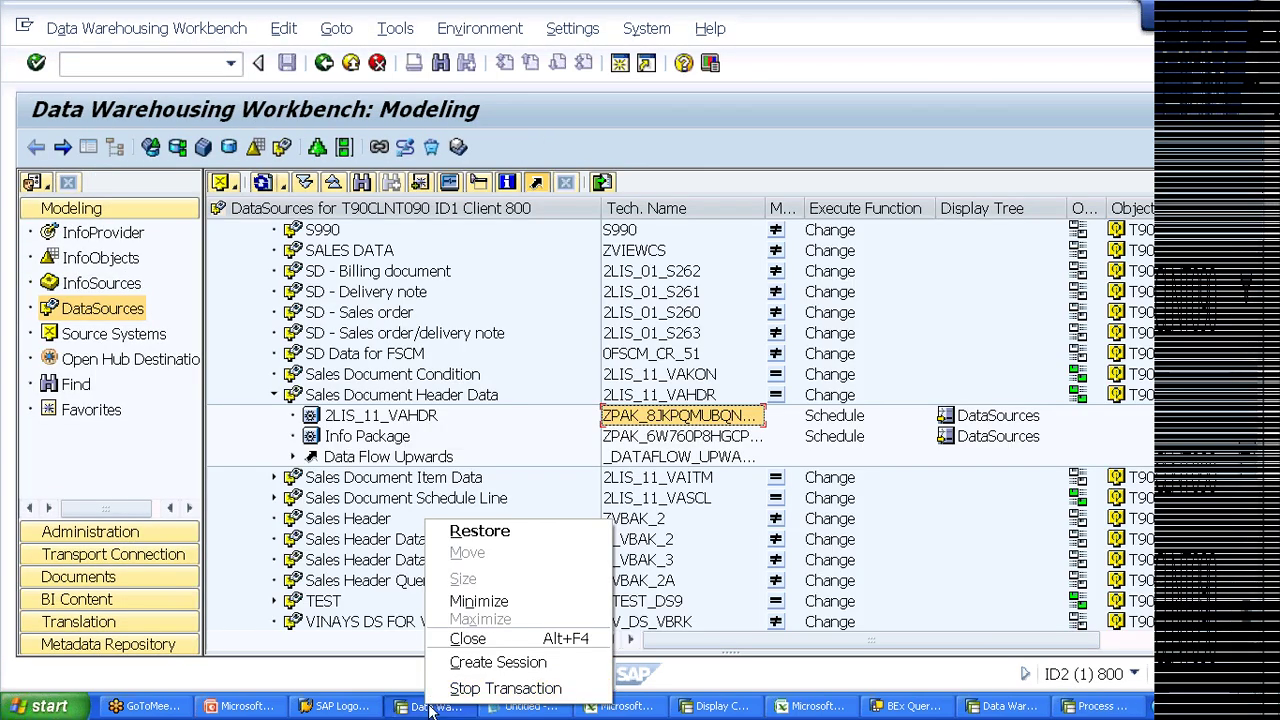
Step: Close the other workbench session, answer No to the error, and retry the BI7 connection
click(467, 638)
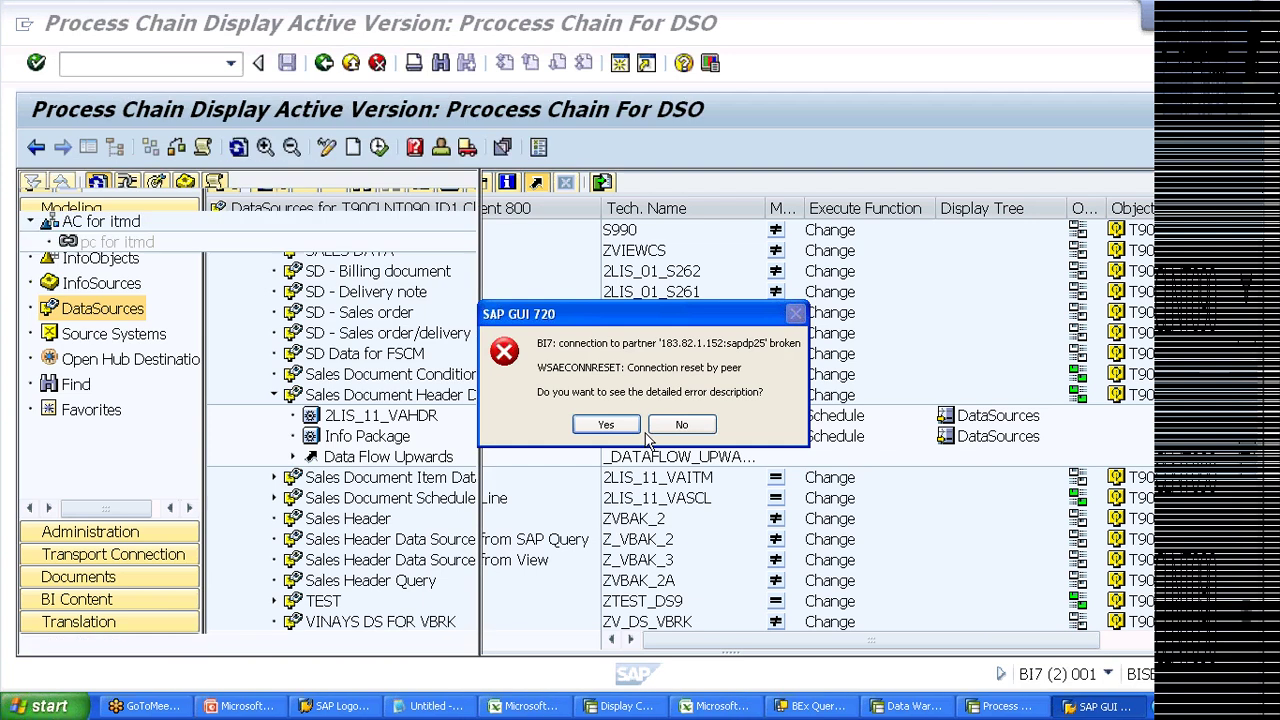
click(663, 423)
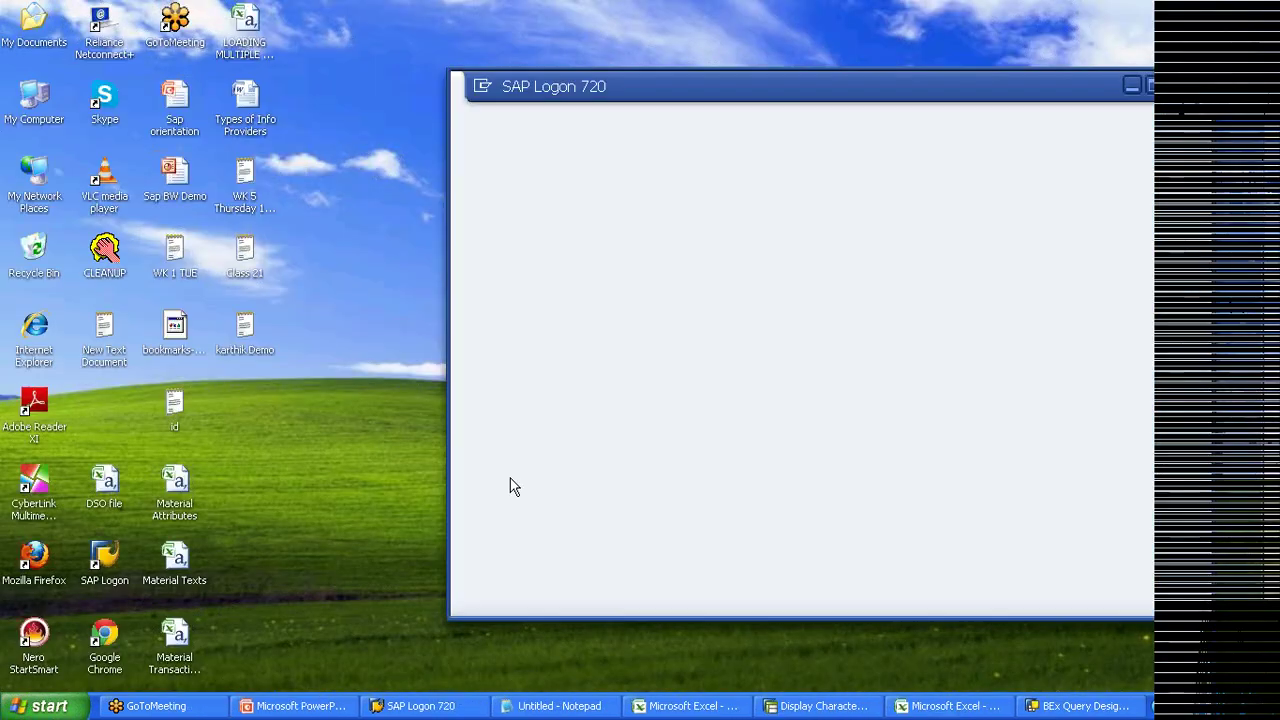
double_click(660, 506)
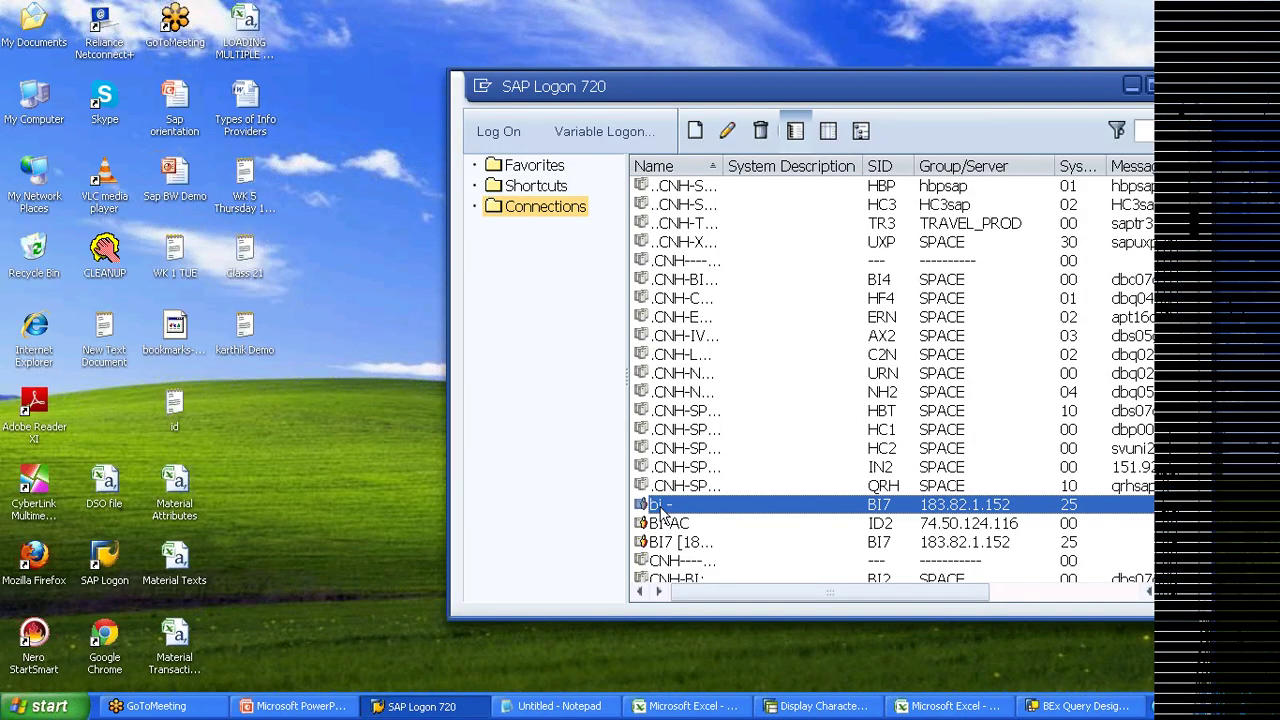
double_click(660, 508)
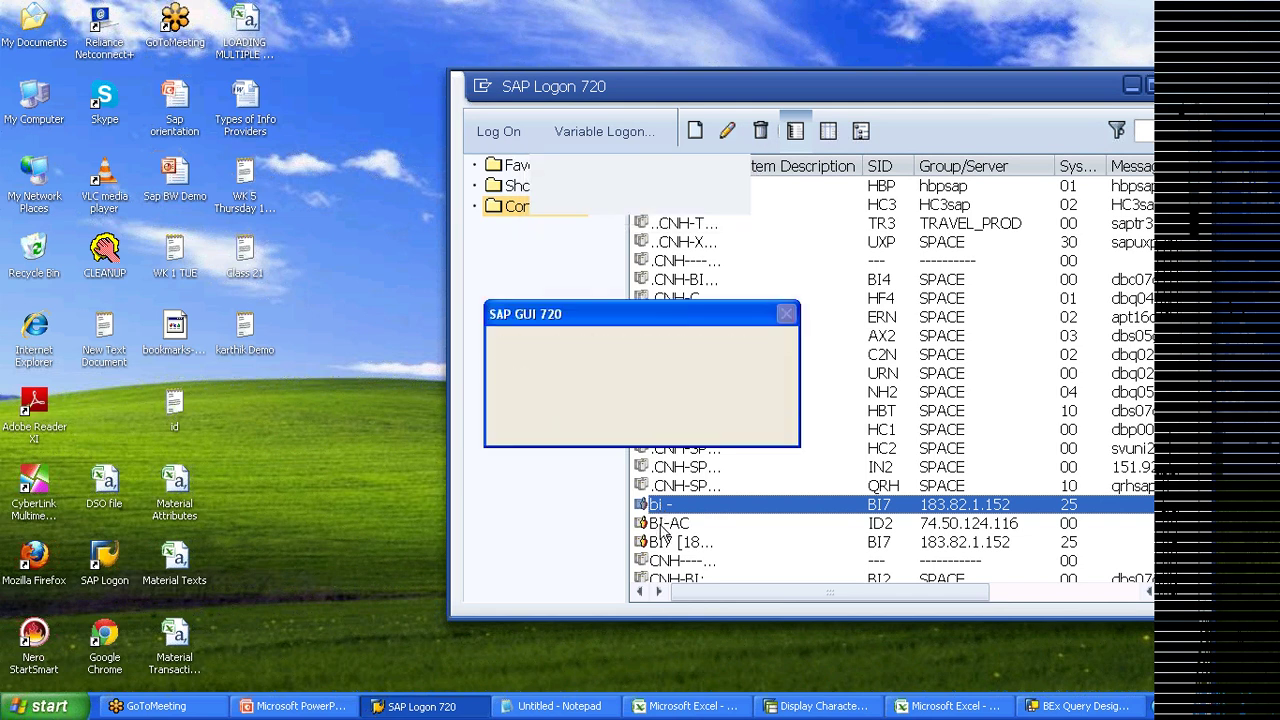
Step: Log on to BI-AC client 800, continuing without ending other logons, and run RSPC
click(660, 530)
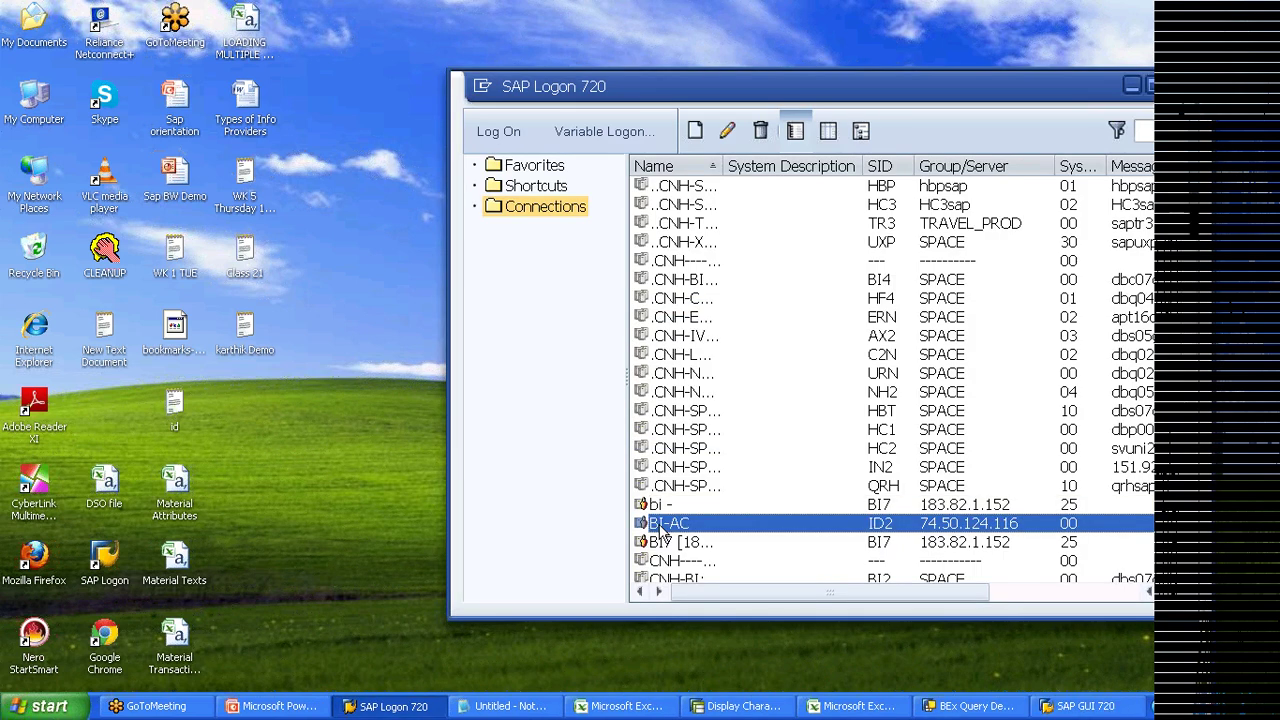
double_click(663, 531)
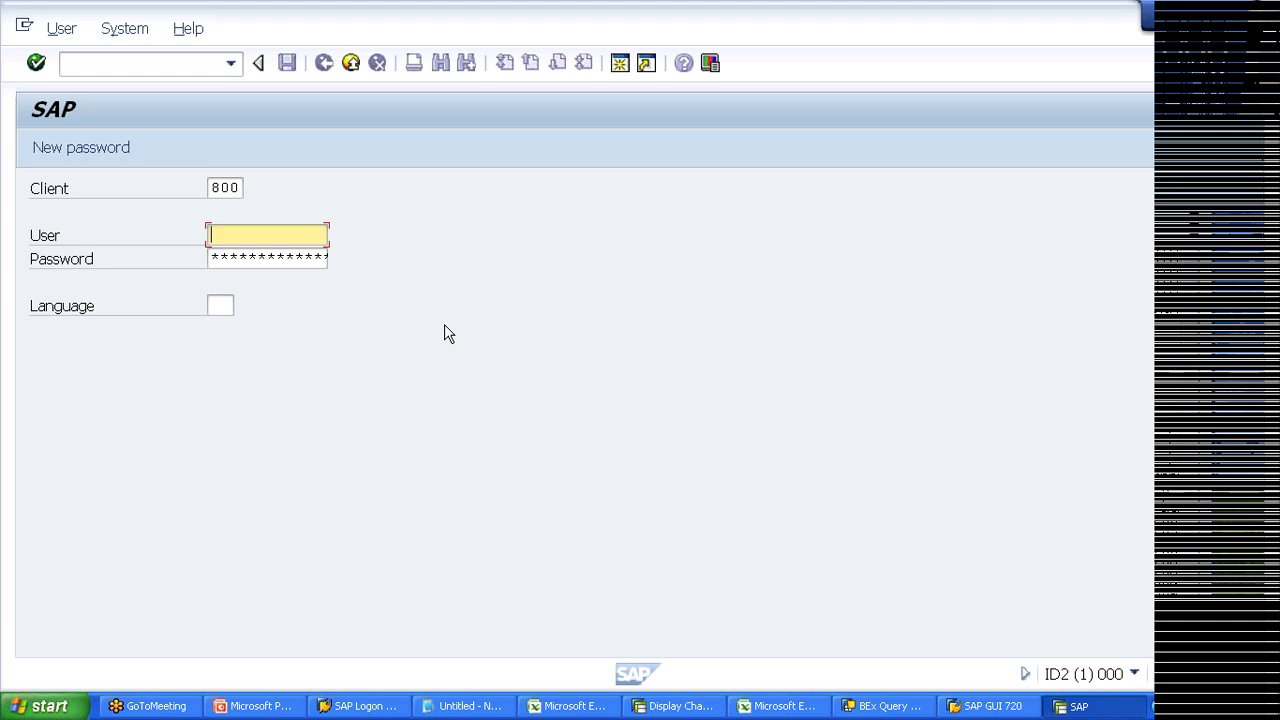
text(admin)
key(Tab)
text(*********)
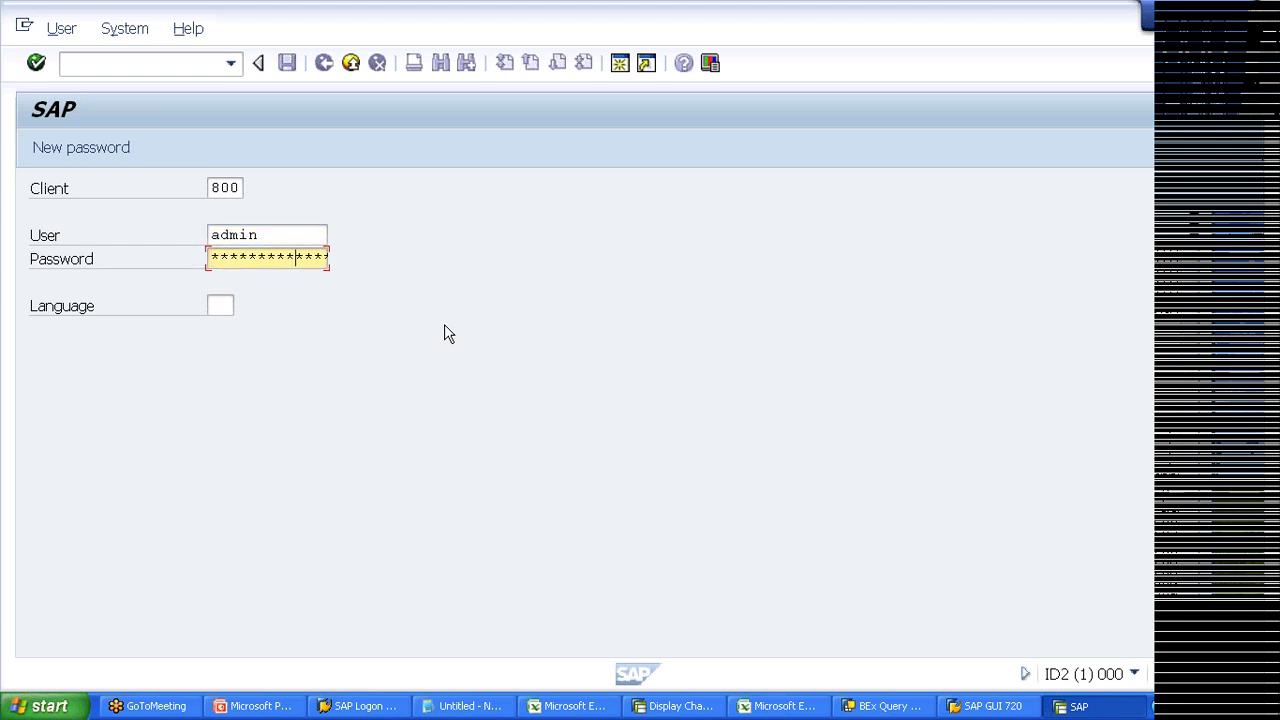
key(Return)
click(279, 497)
key(Return)
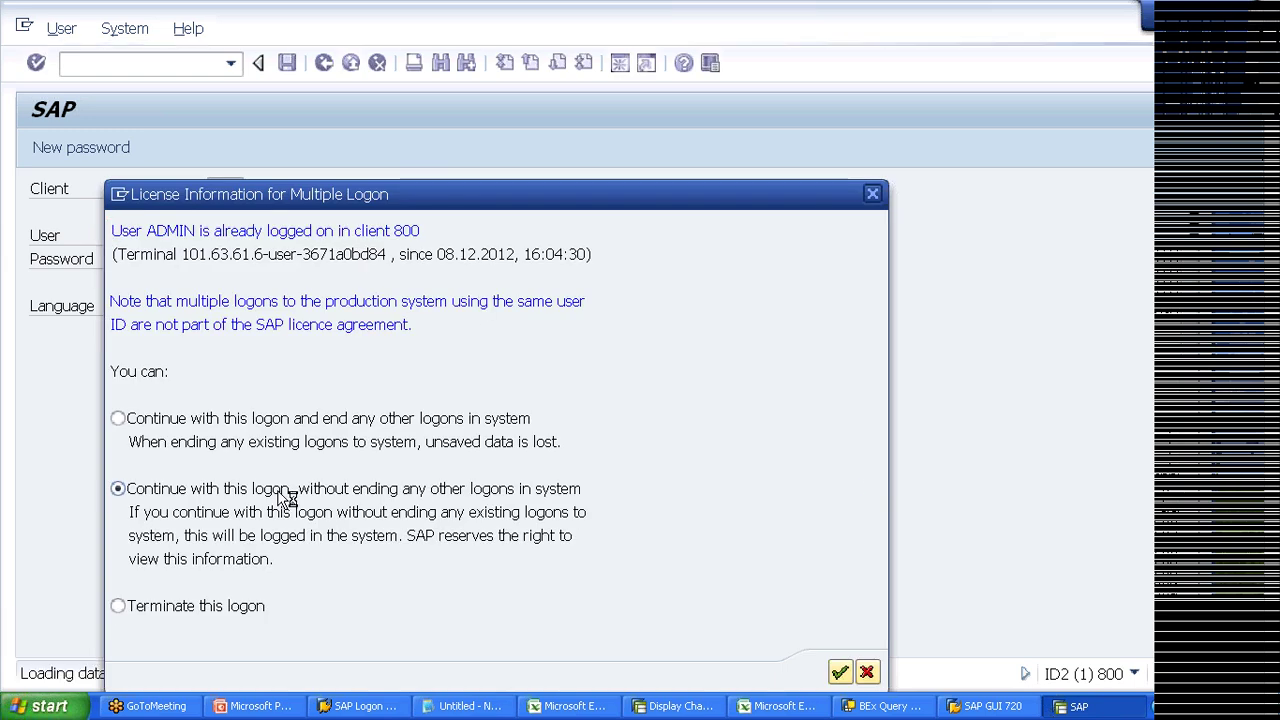
text(rs)
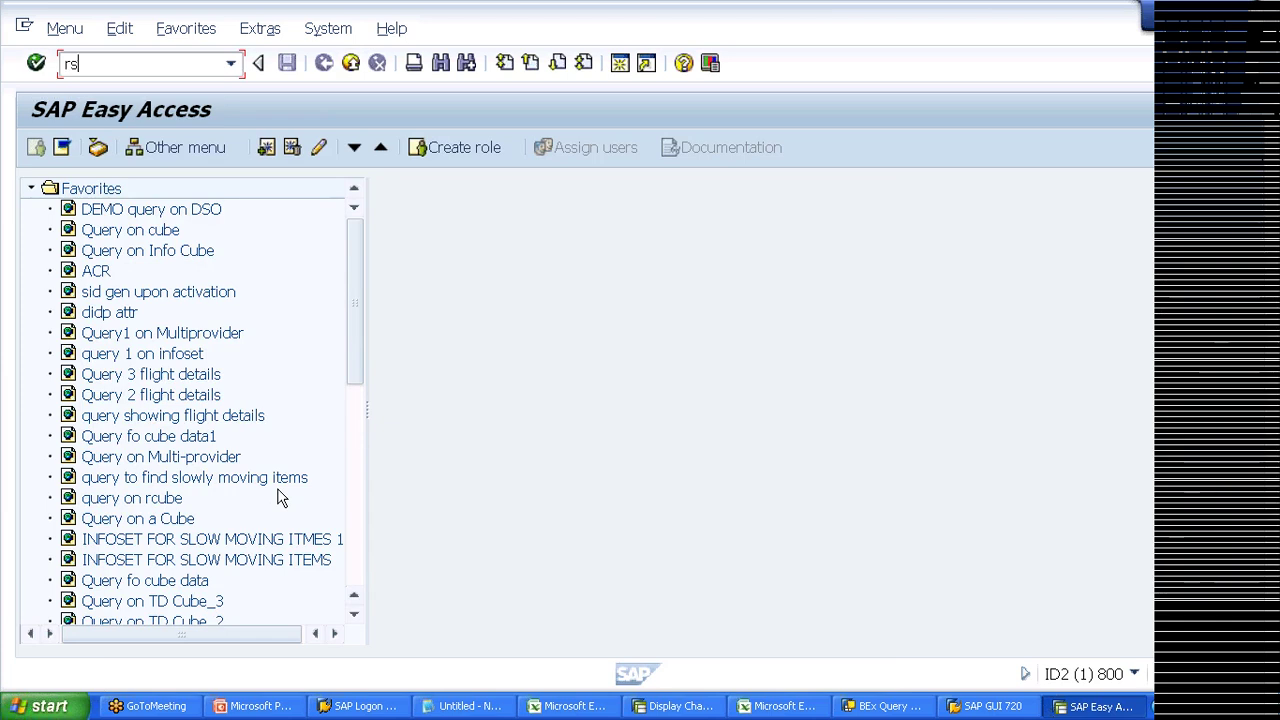
text(pc)
key(Return)
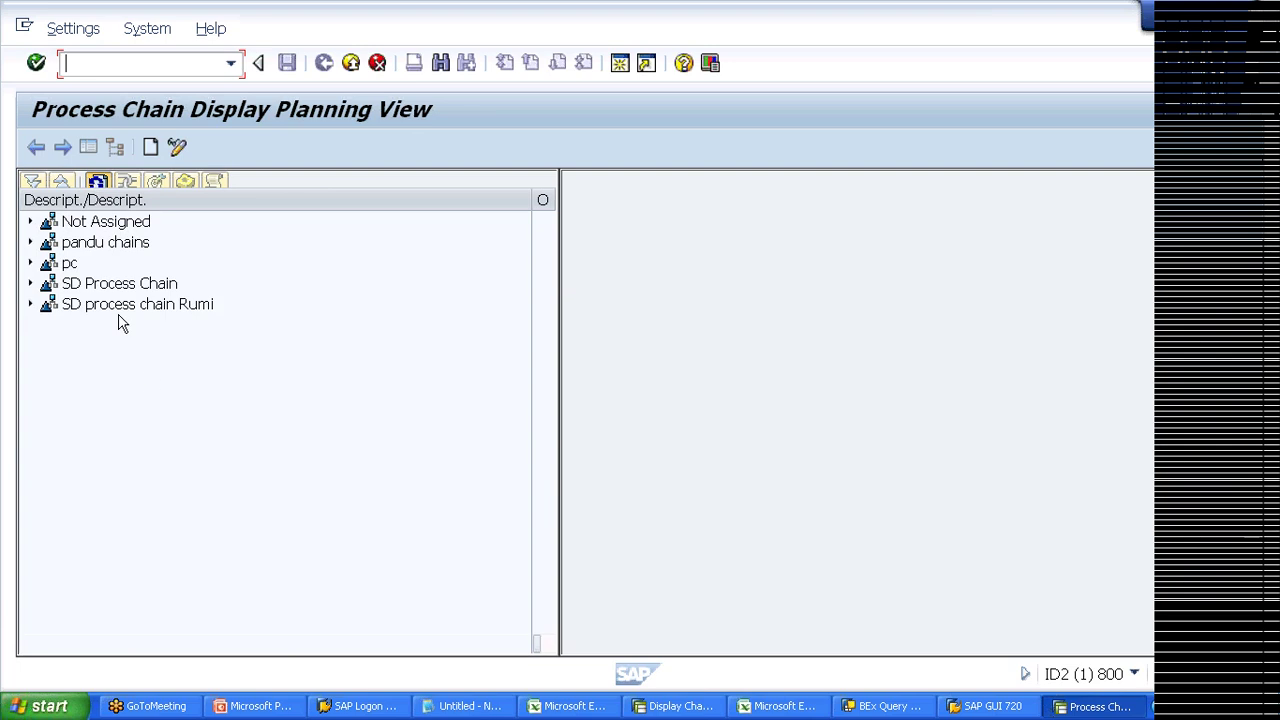
Step: Open the pc for Infocube chain and display start variant ZSTART_55's start-time settings
click(30, 263)
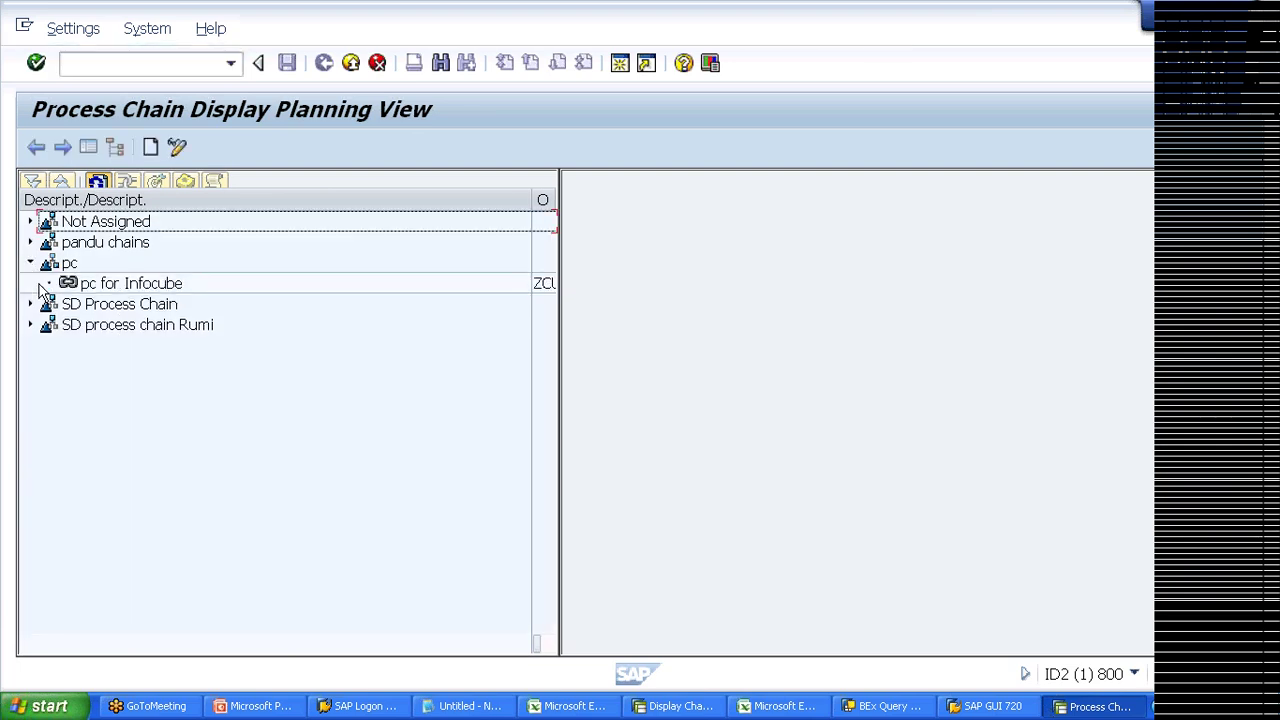
click(92, 285)
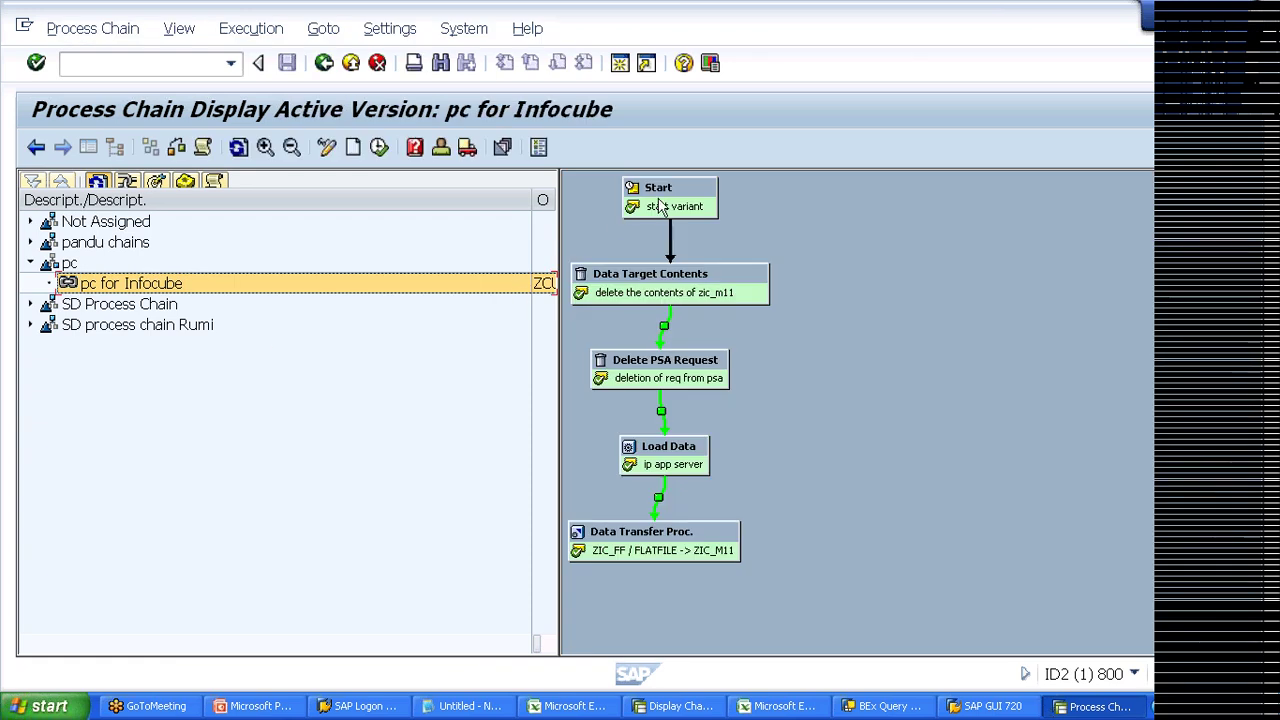
click(660, 206)
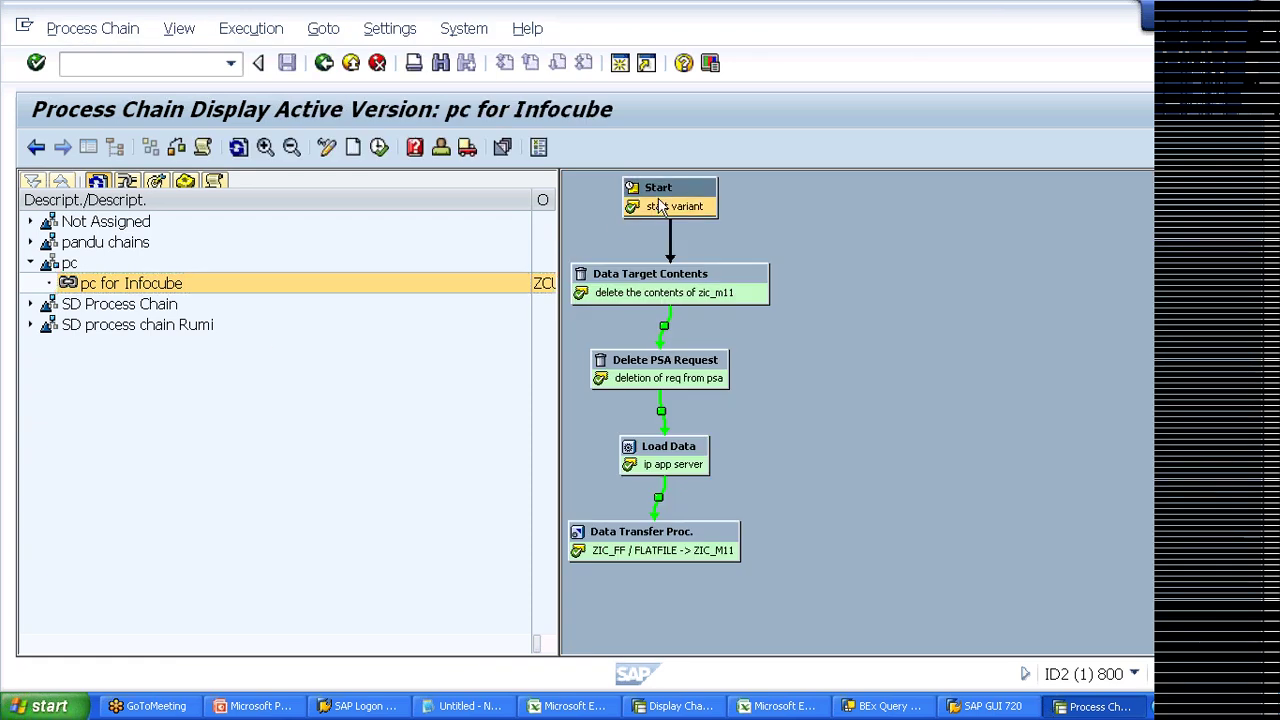
right_click(660, 205)
click(717, 214)
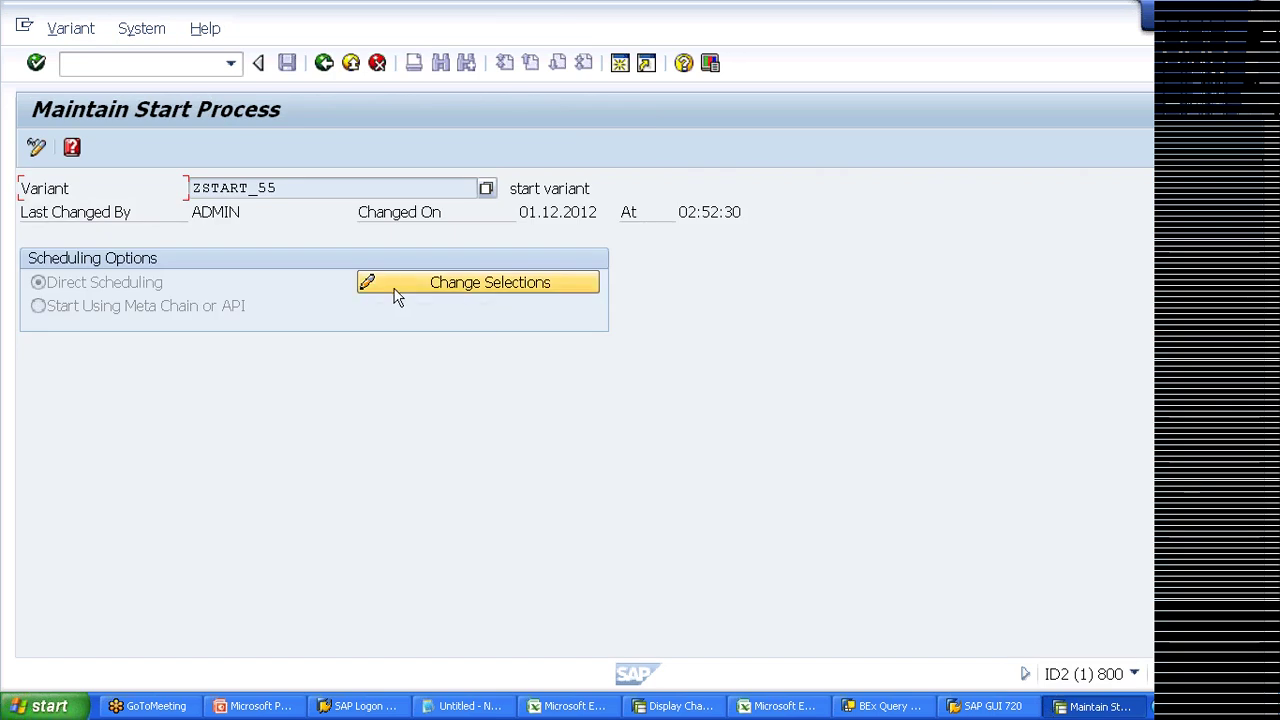
click(398, 290)
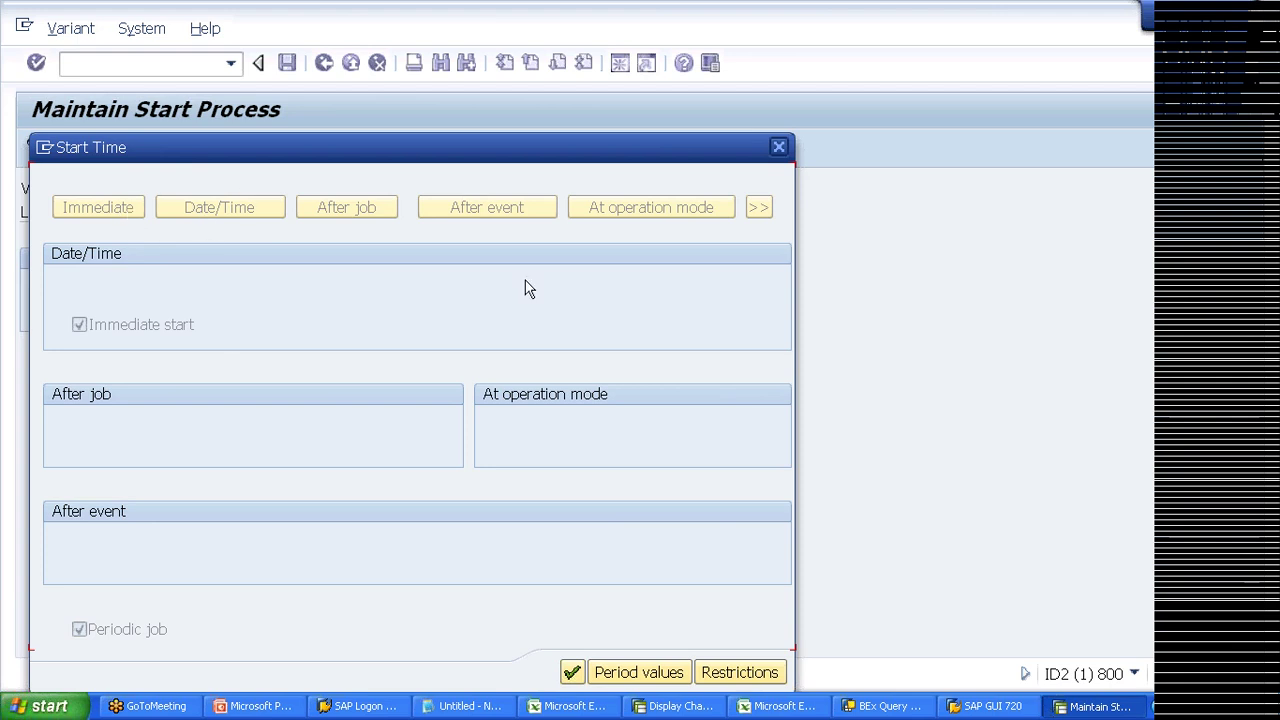
Step: Switch ZSTART_55 to change mode and reopen its Start Time settings for editing
click(779, 147)
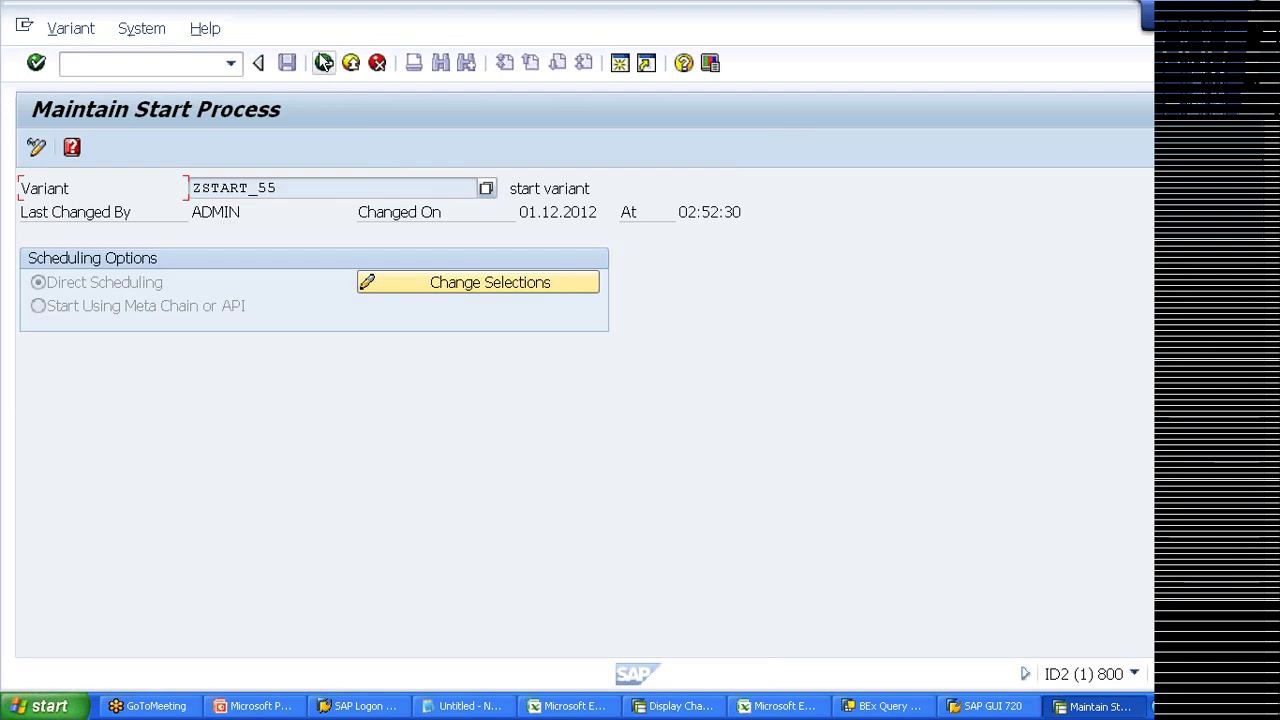
click(36, 147)
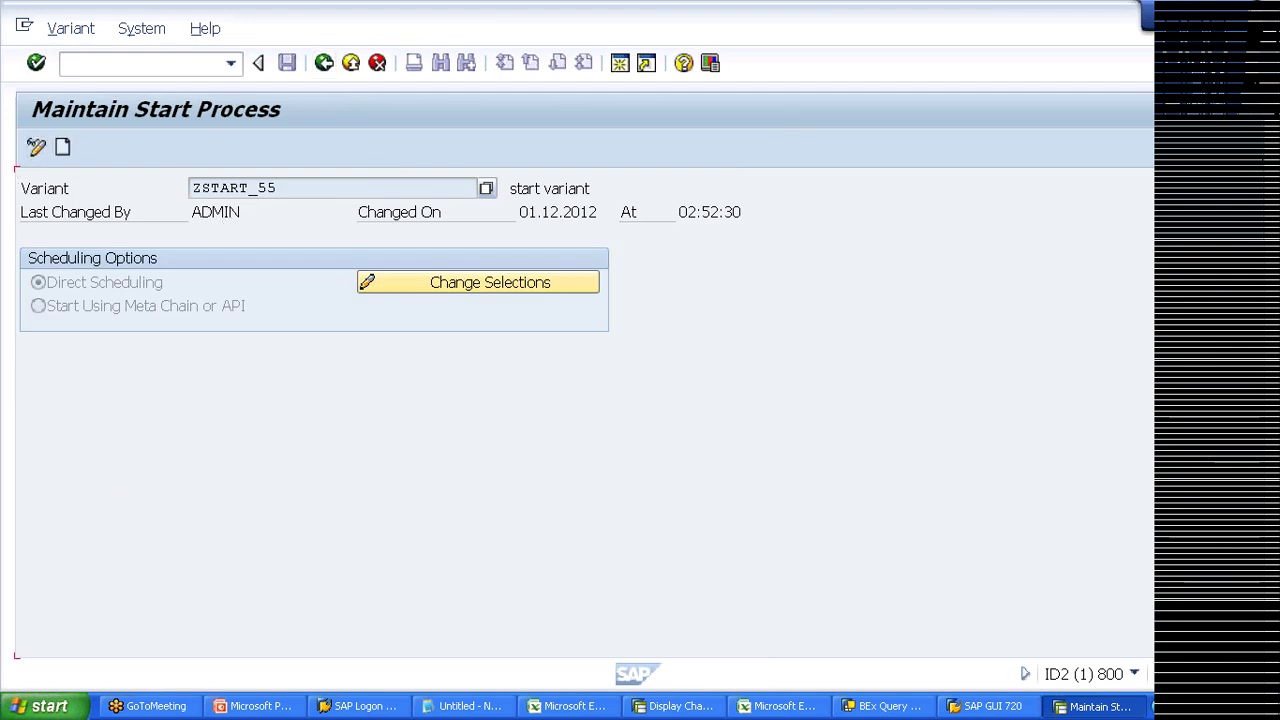
click(380, 289)
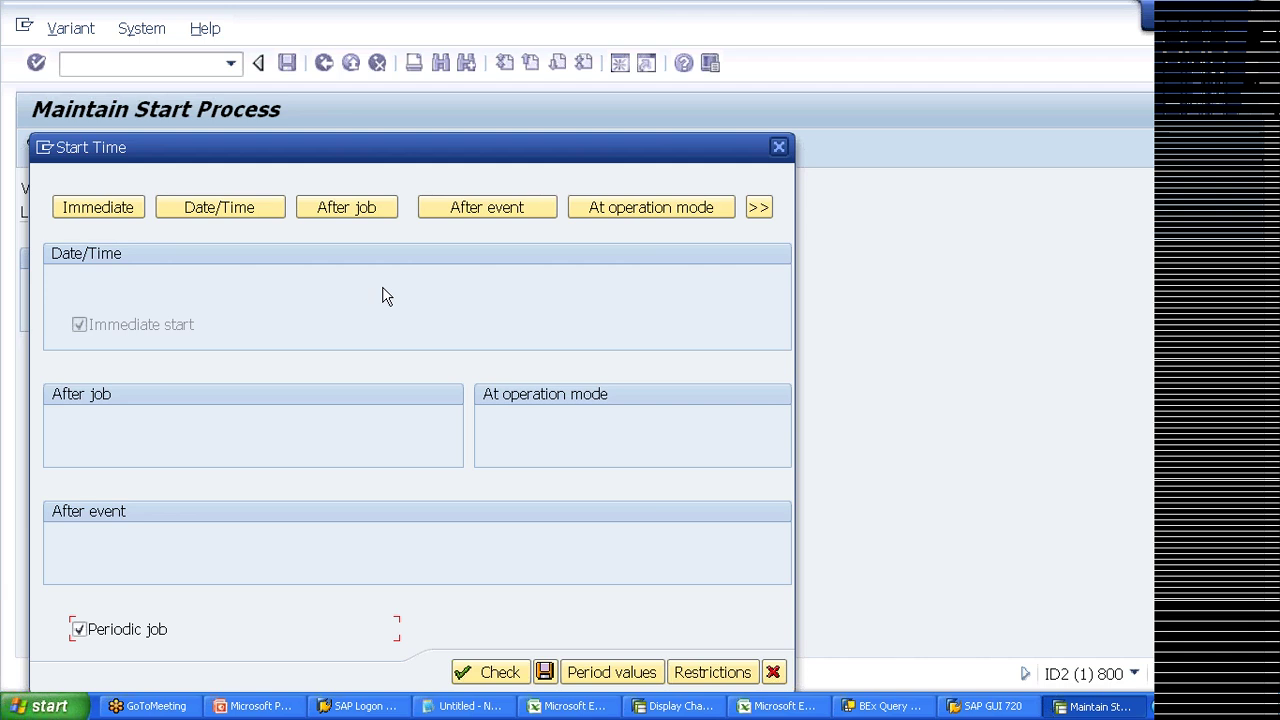
Step: Choose Date/Time scheduling in the Start Time settings
click(237, 222)
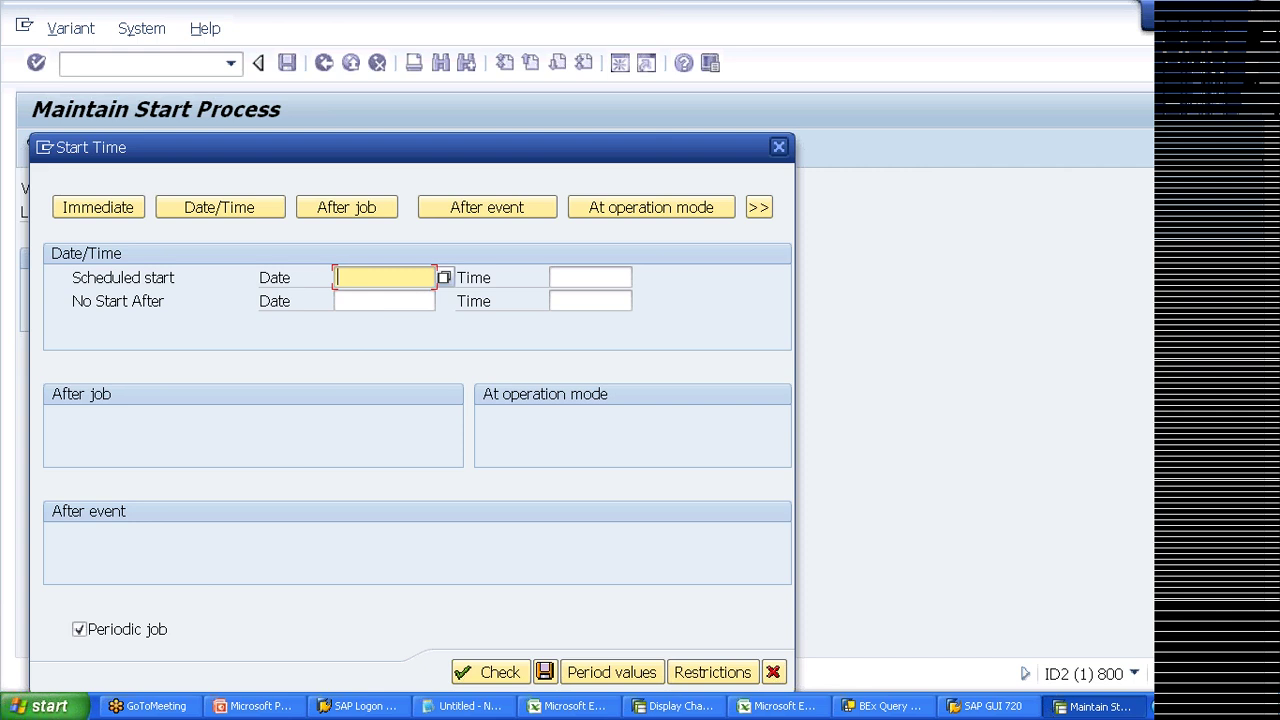
Step: Enter scheduled start date 10.12.2012 and start time 07:36:17
click(348, 278)
click(385, 299)
key(BackSpace)
key(BackSpace)
text(10)
key(Tab)
key(space)
key(Down)
key(Return)
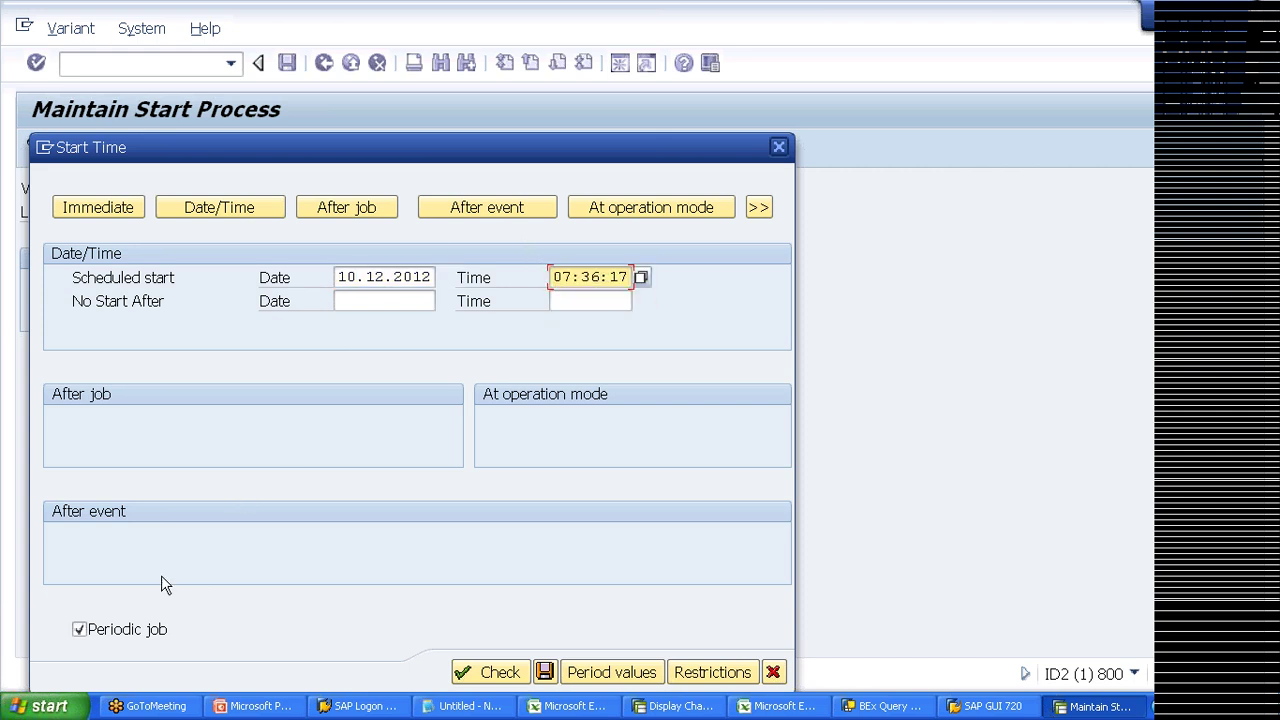
Step: Open Period values, cancel the Other period entry, and exit Start Time unsaved back to the chain
click(572, 680)
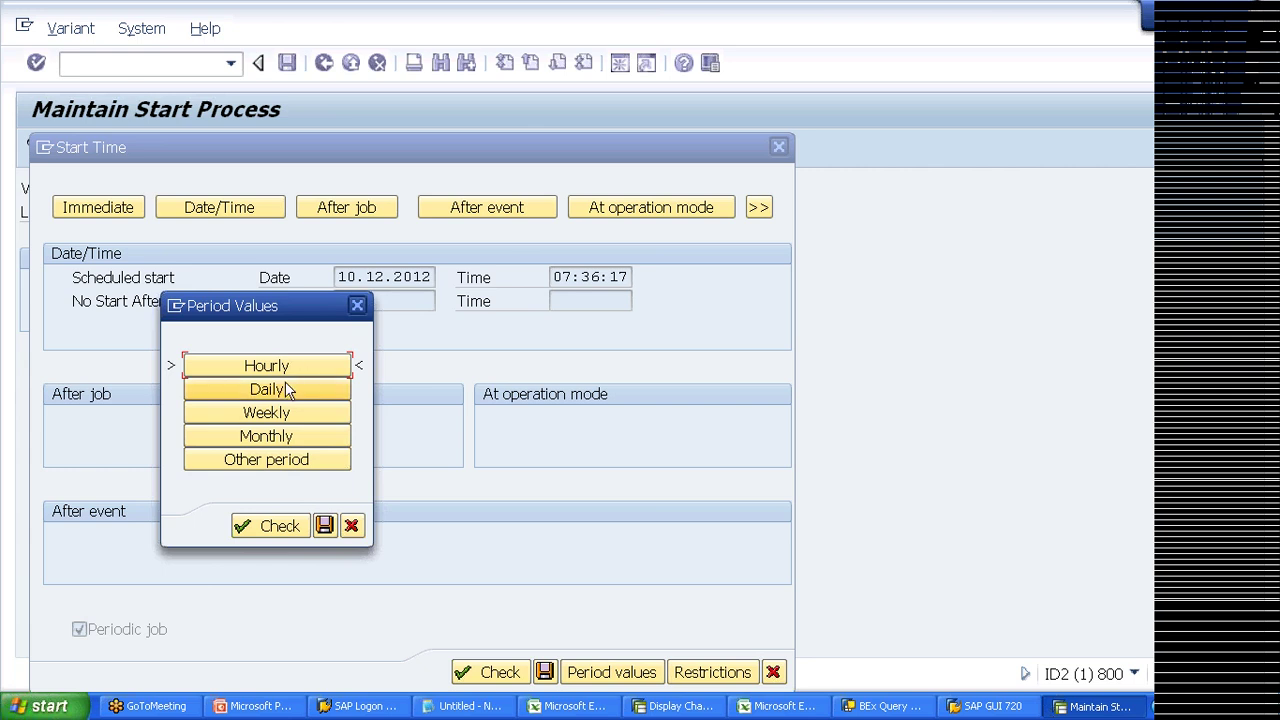
click(257, 465)
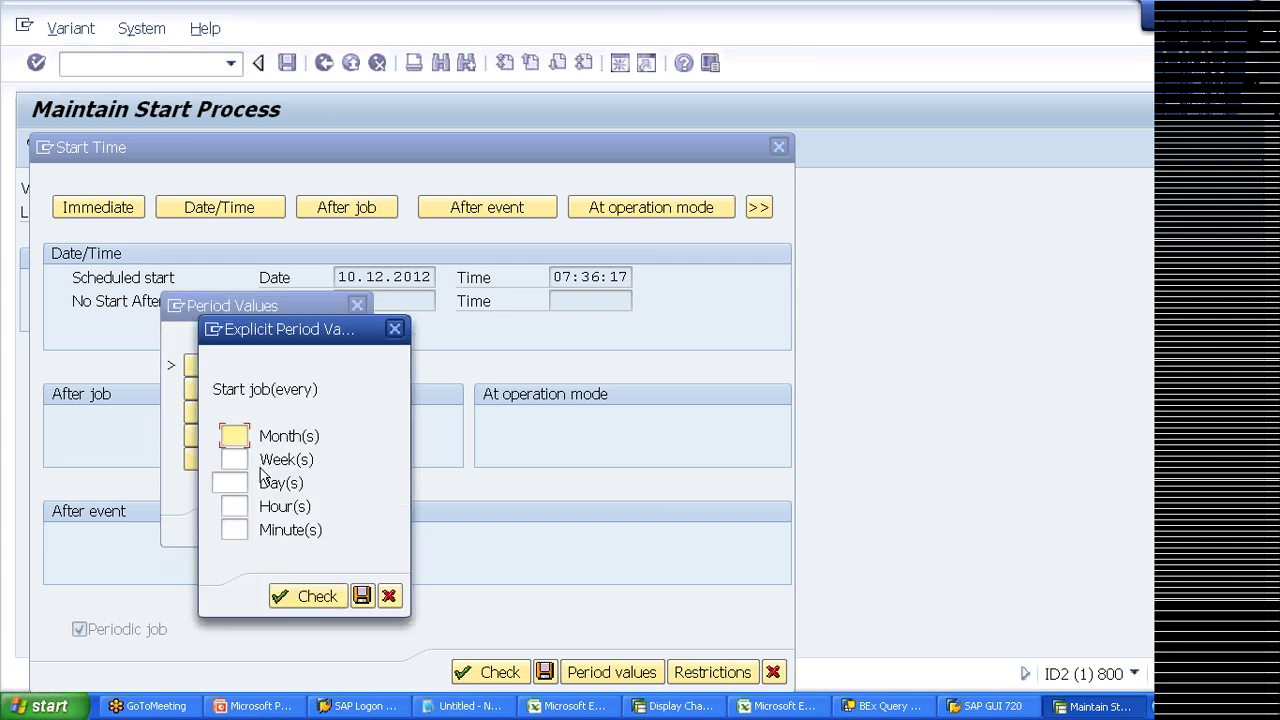
click(388, 598)
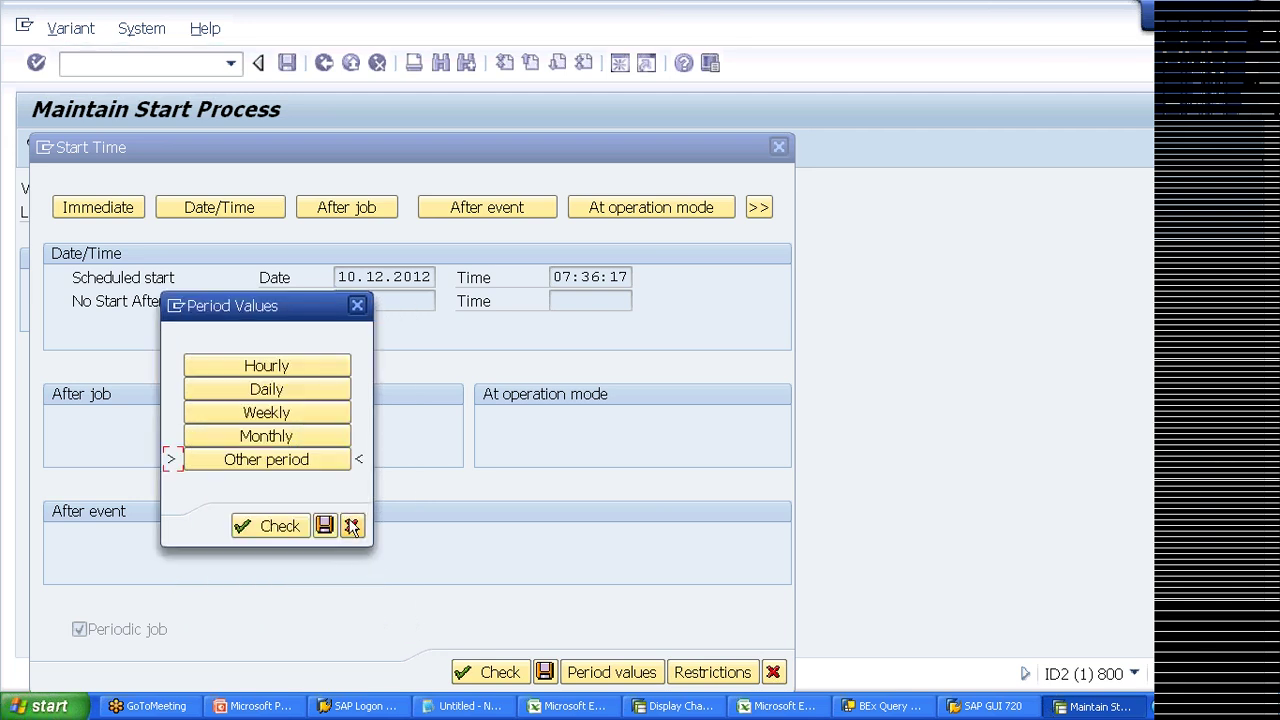
click(356, 524)
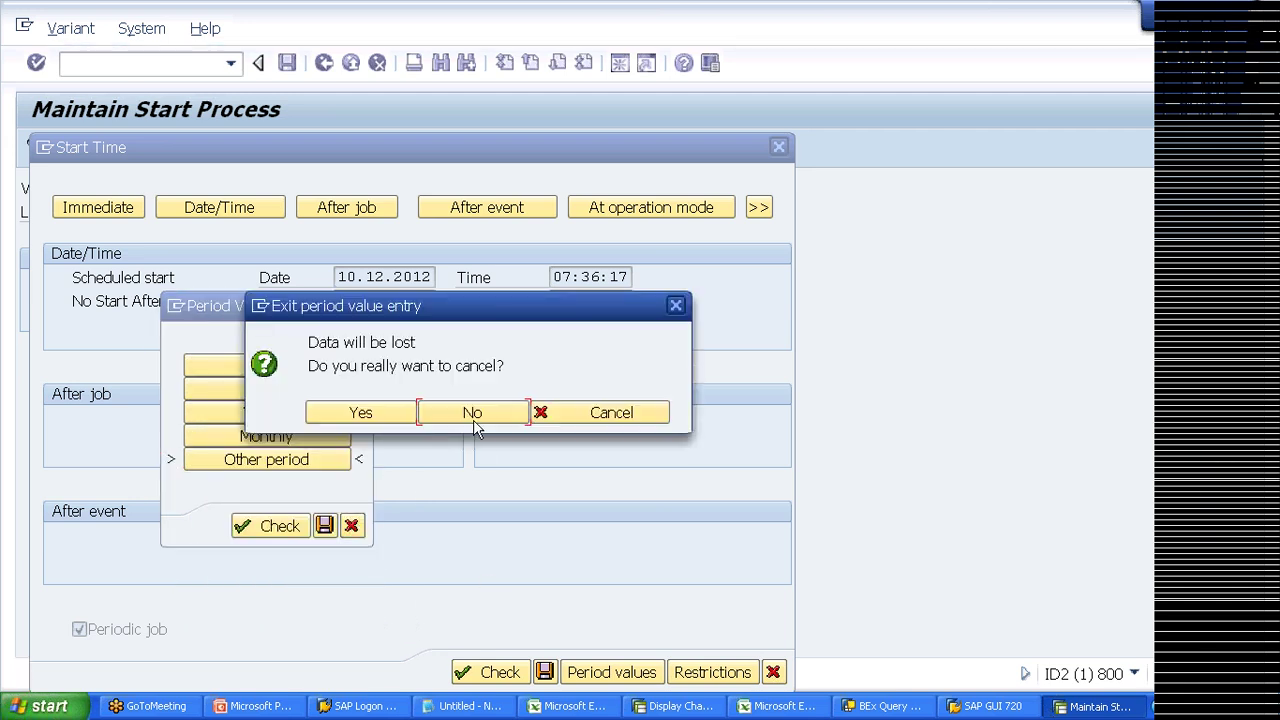
click(445, 413)
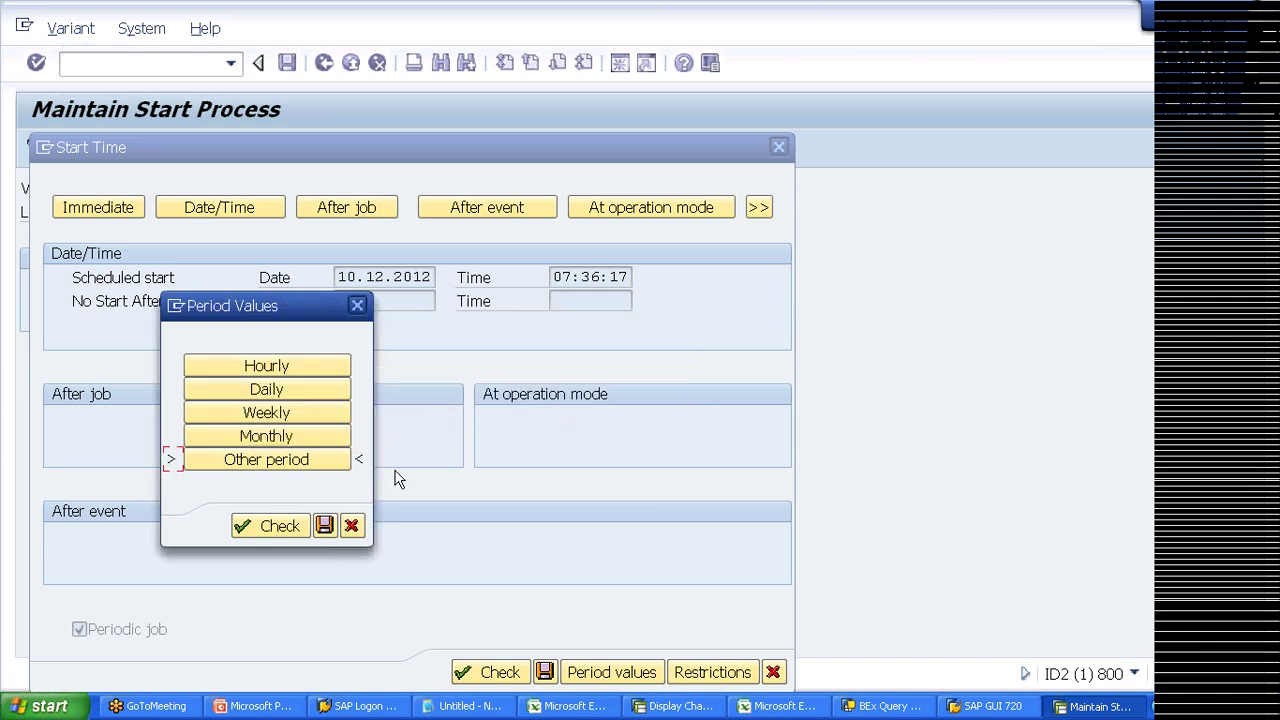
click(352, 526)
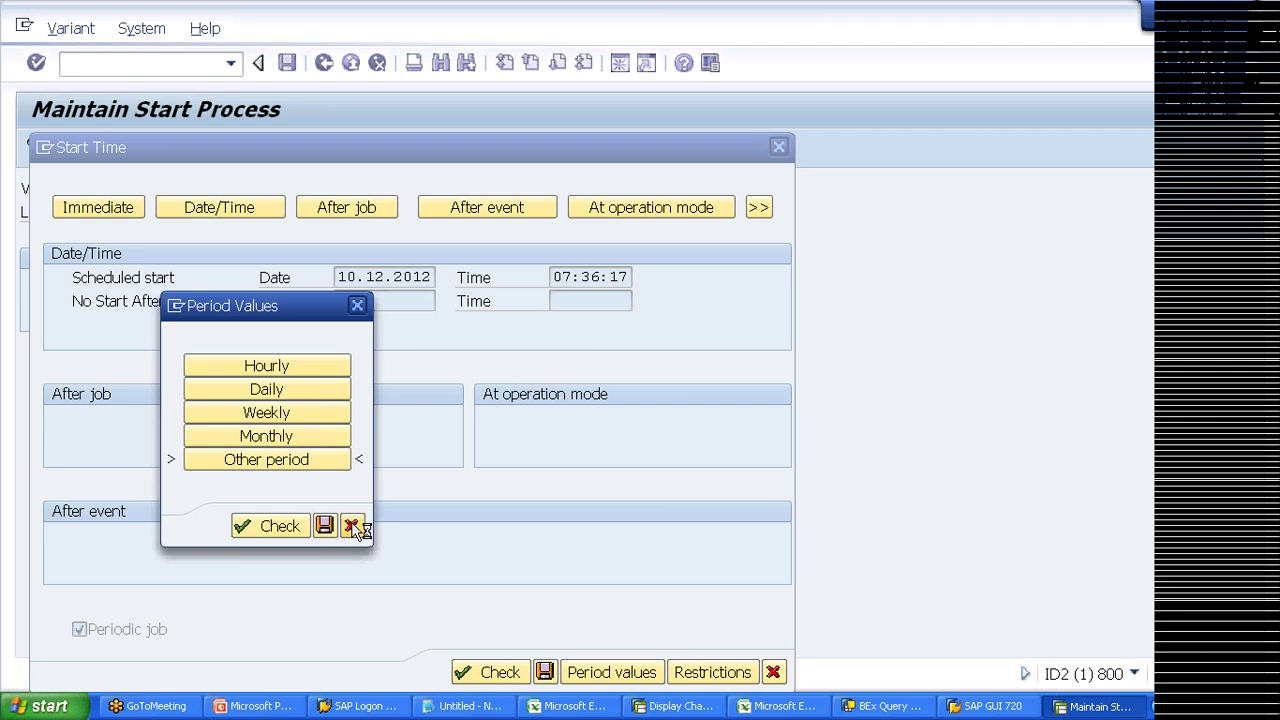
click(410, 418)
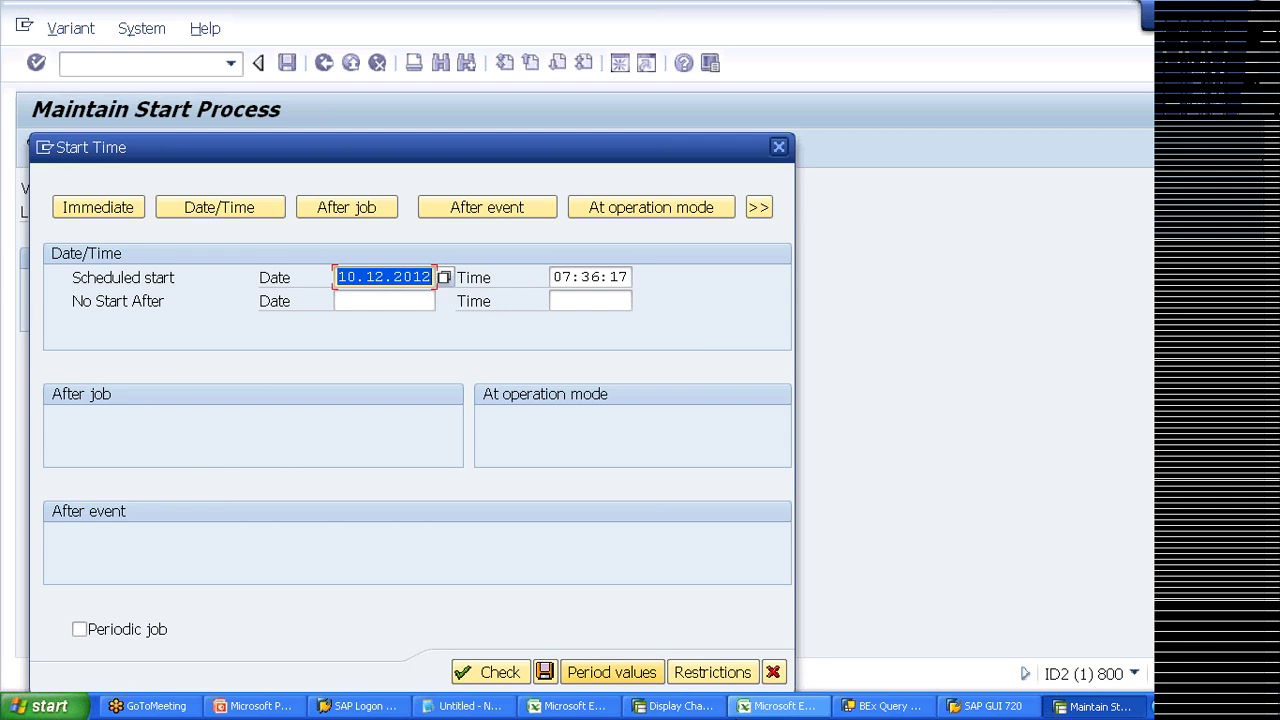
click(775, 672)
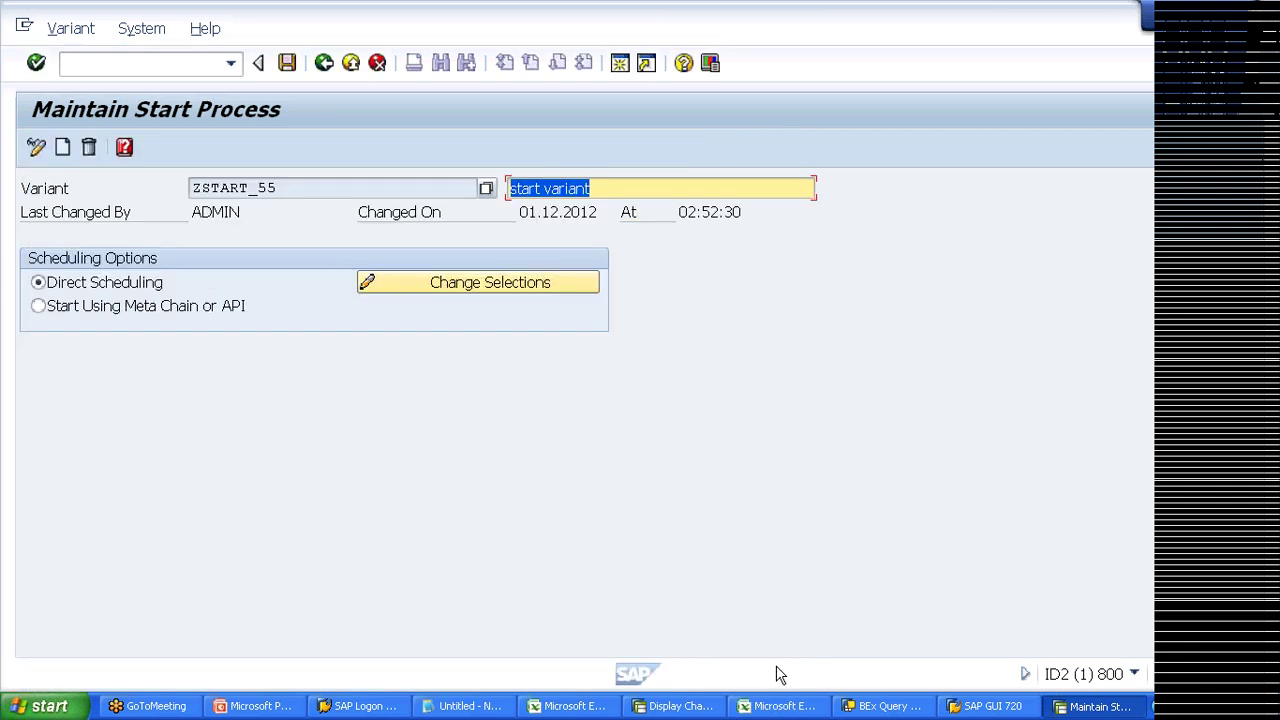
click(325, 64)
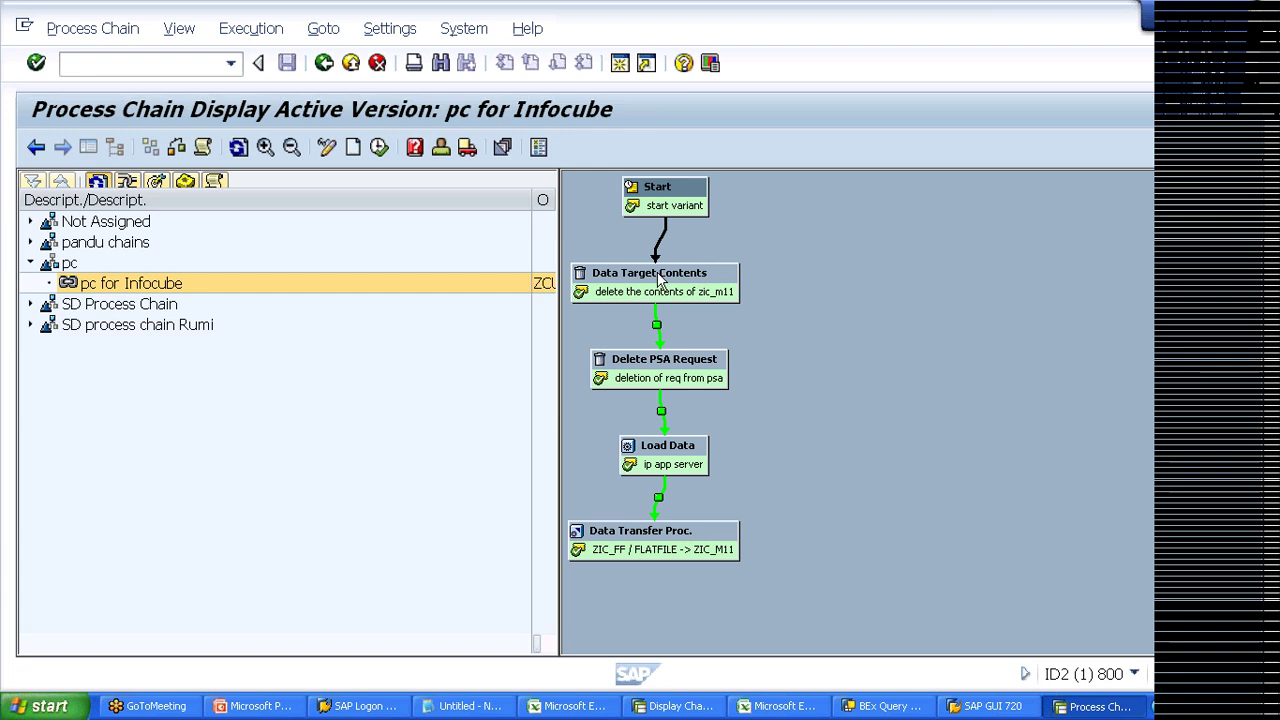
Step: Run transaction /orspcm to list the daily process chains with status, date, time and log ID
click(154, 62)
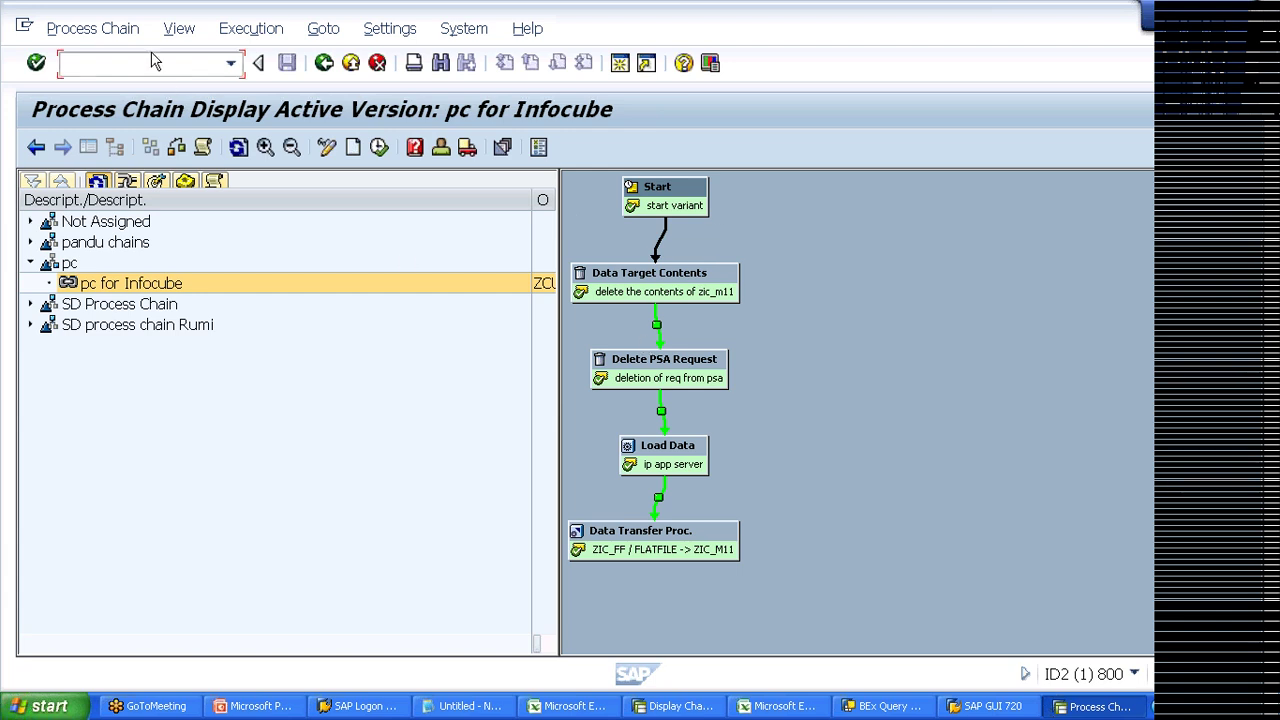
text(/orspcm)
key(Return)
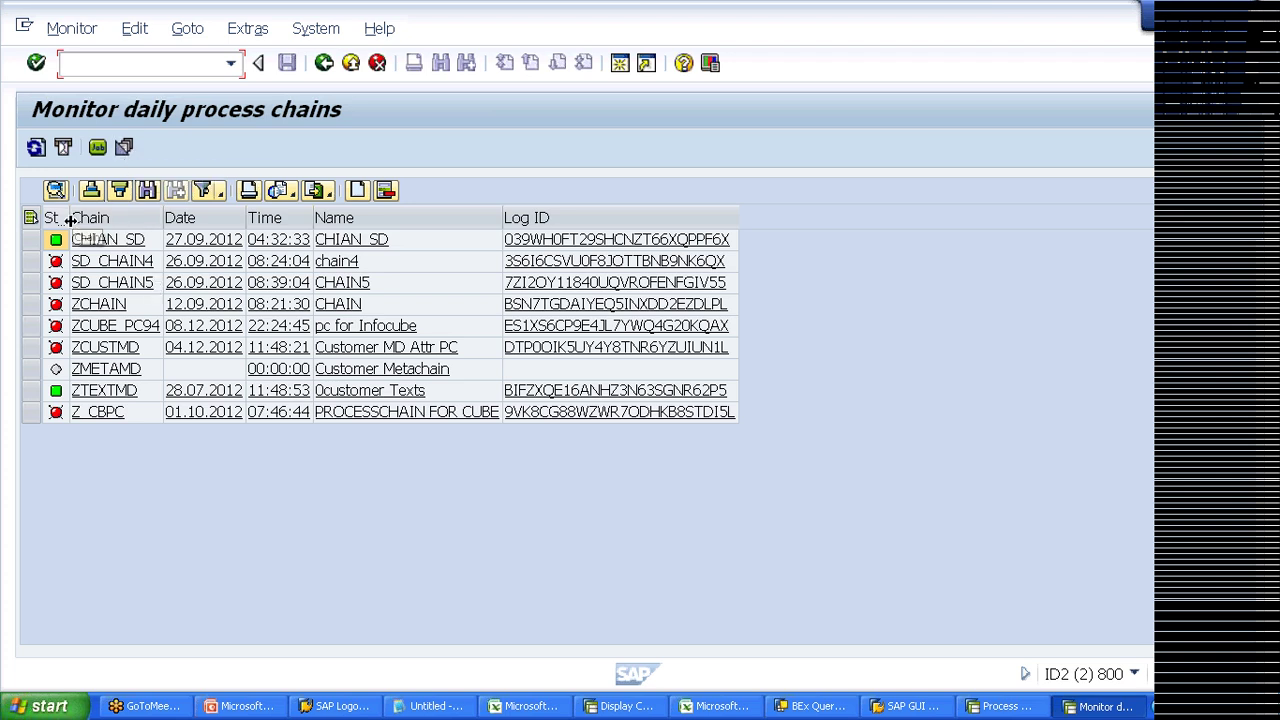
Step: Widen and select the St./Status column, then pick SD_CHAIN4's Log ID cell
drag(67, 218, 130, 216)
click(103, 219)
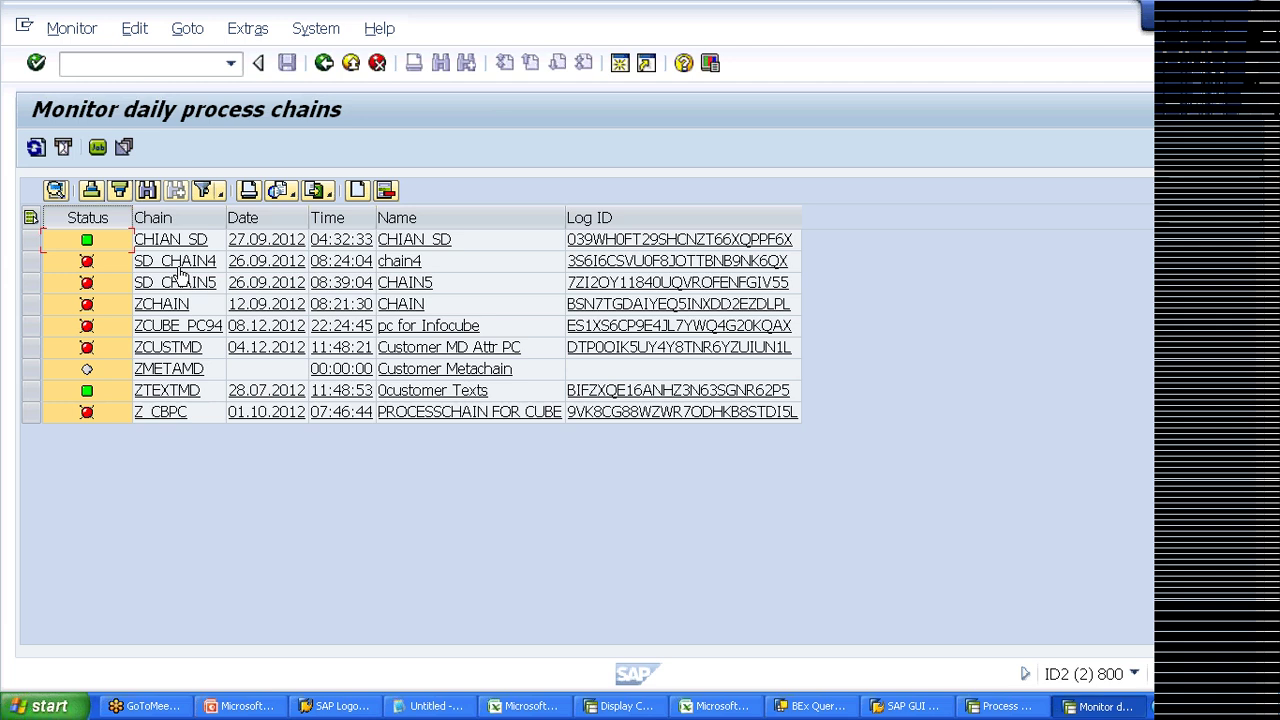
click(606, 262)
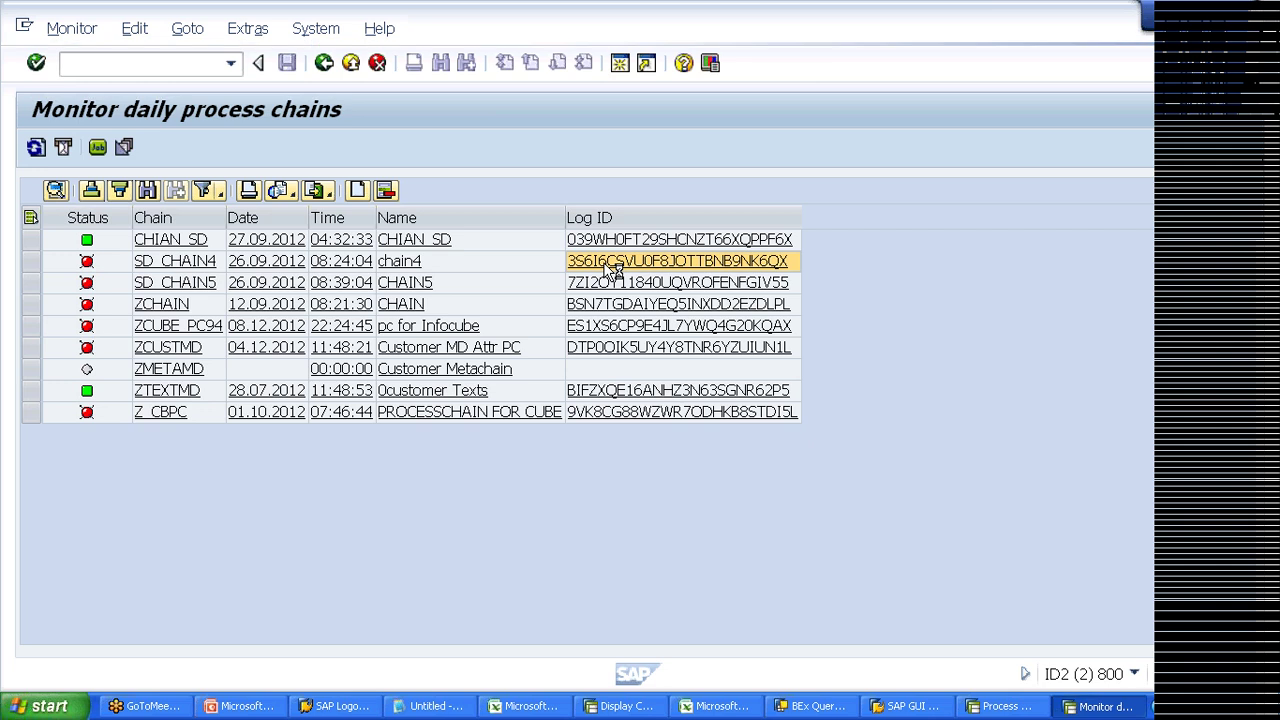
Step: Open SD_CHAIN4's 26.09.2012 08:24:04 run log, leave it, and reopen it
double_click(608, 266)
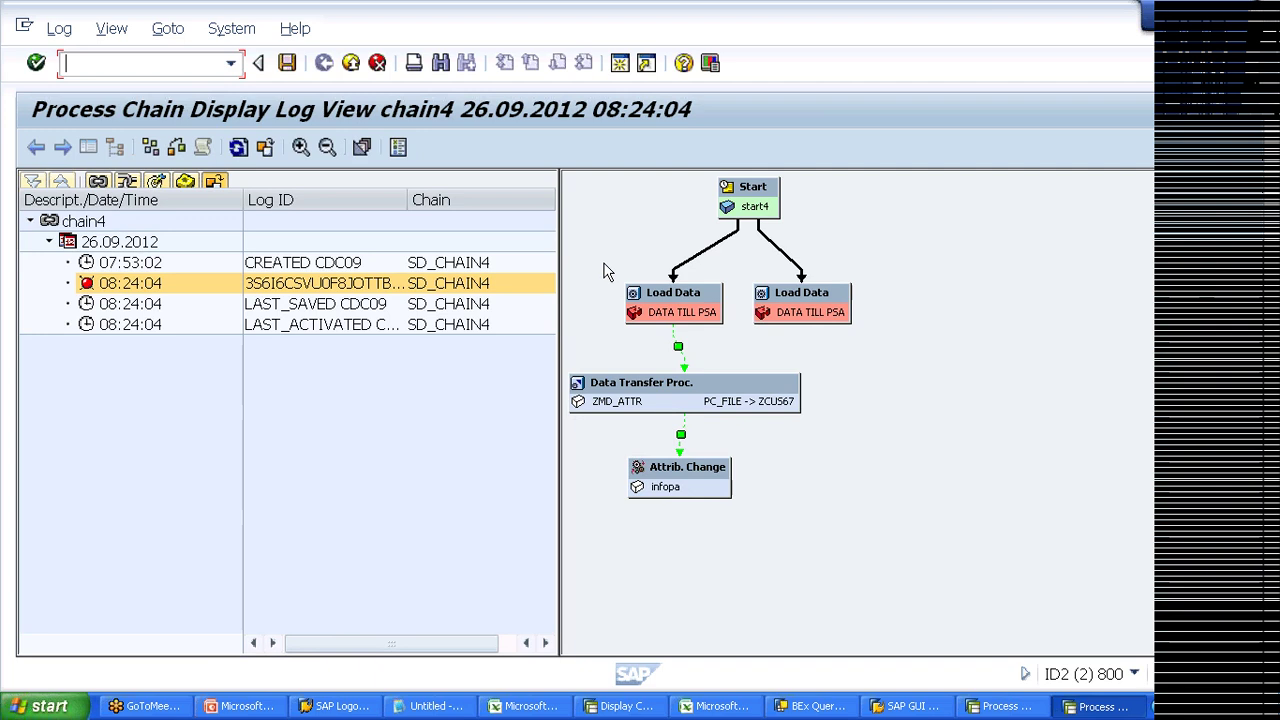
click(352, 65)
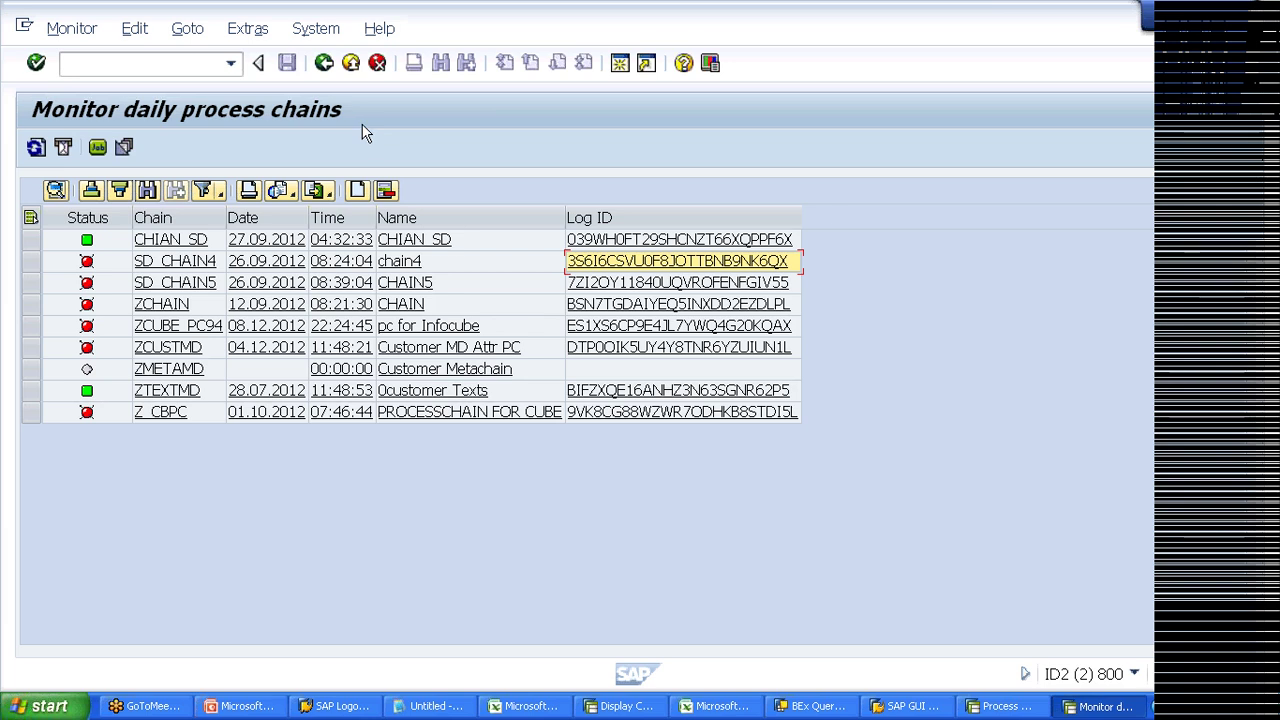
click(656, 261)
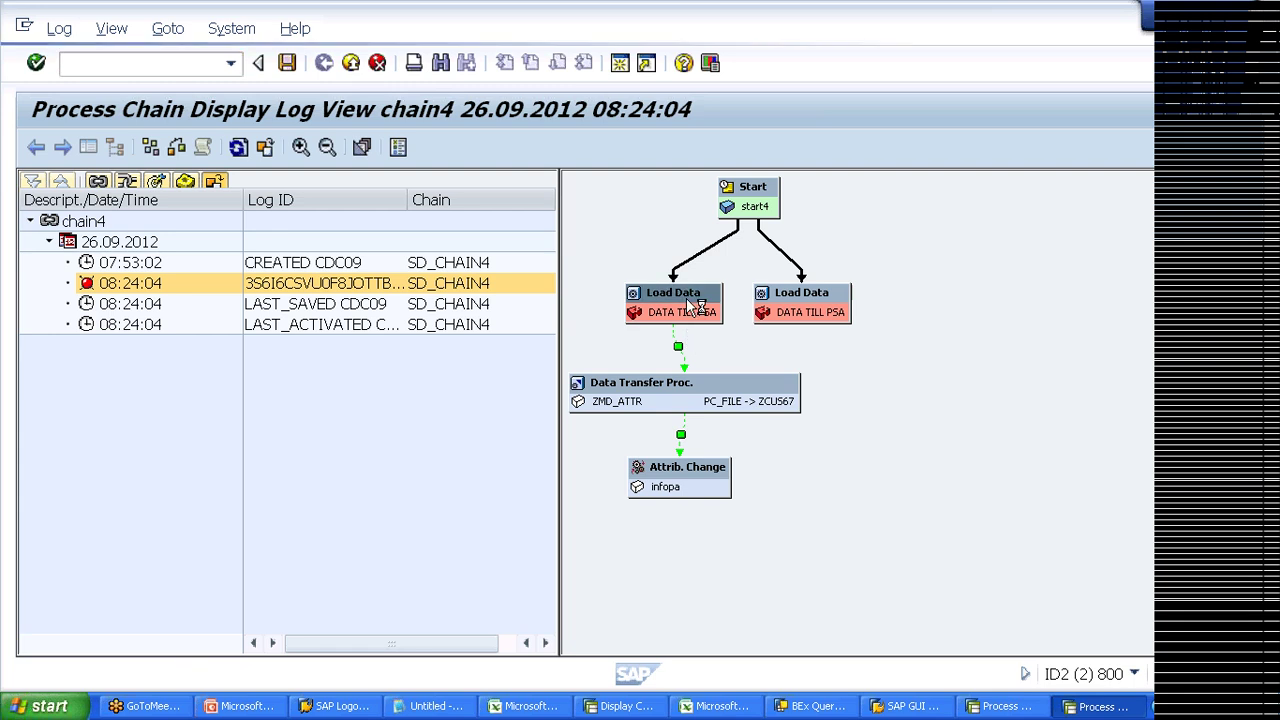
Step: Inspect the options of the failed Load Data and Data Transfer Proc. steps in chain4's log
right_click(687, 303)
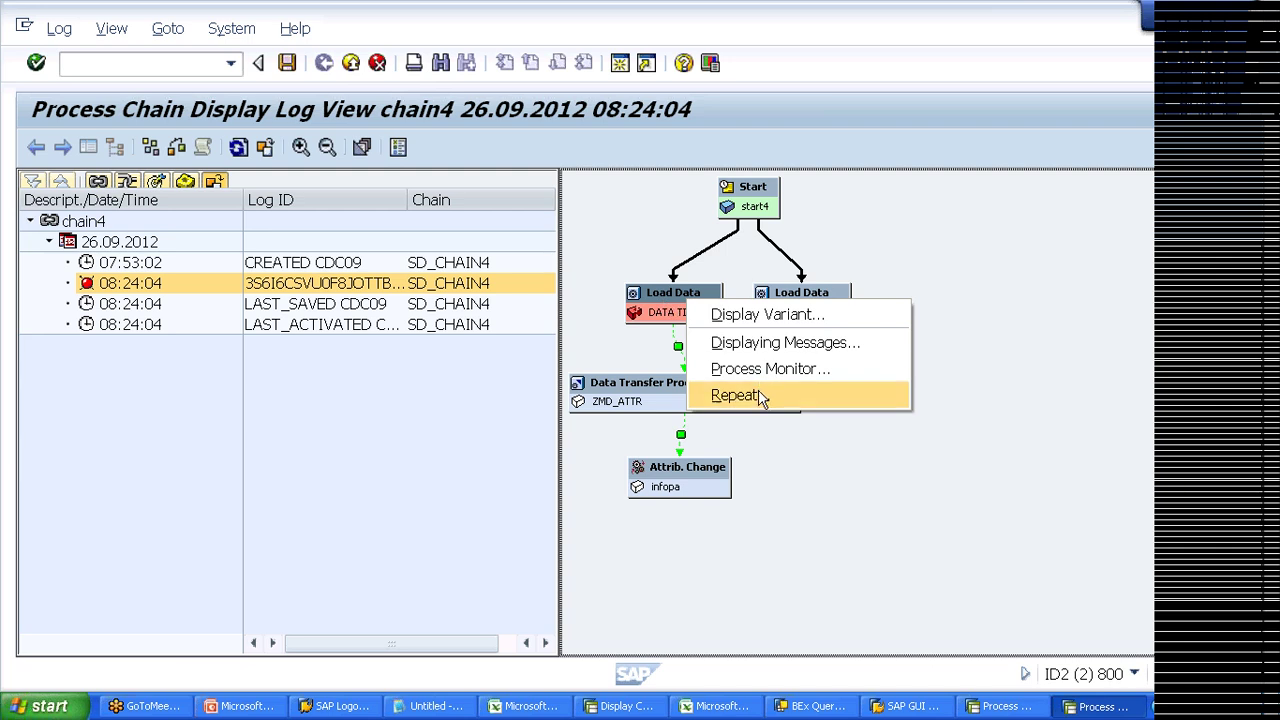
click(820, 455)
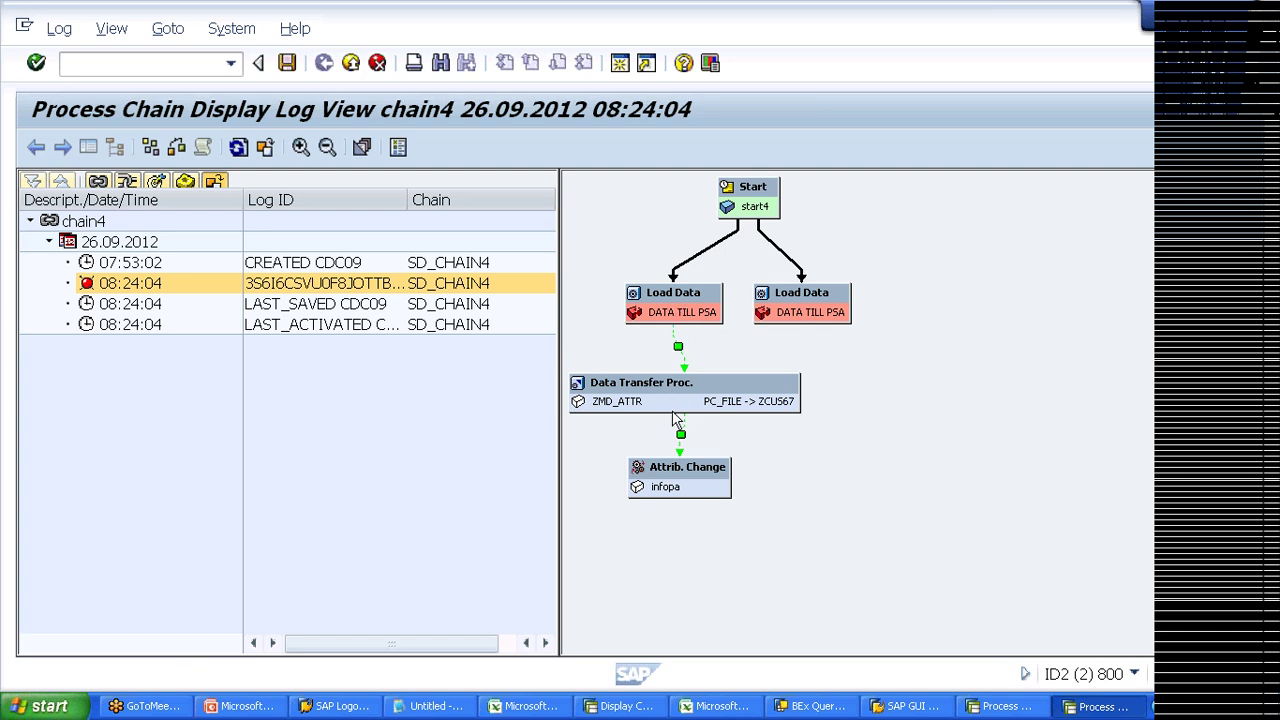
right_click(670, 413)
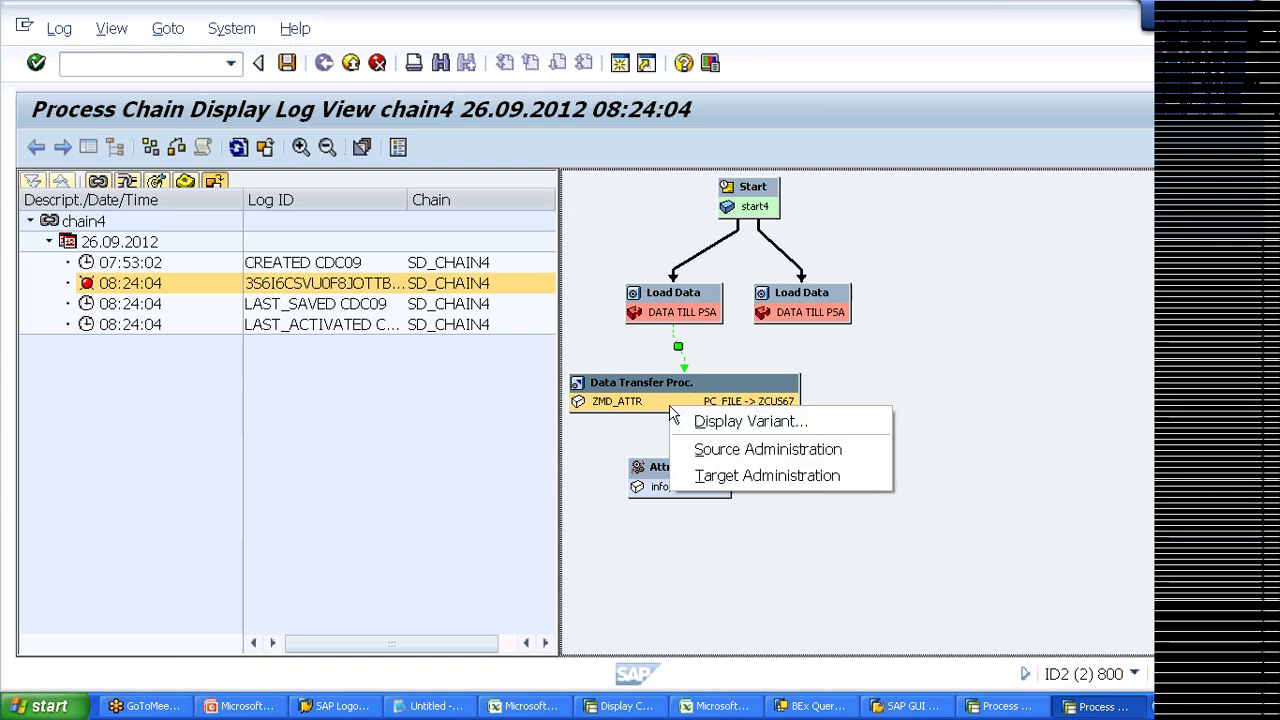
click(517, 424)
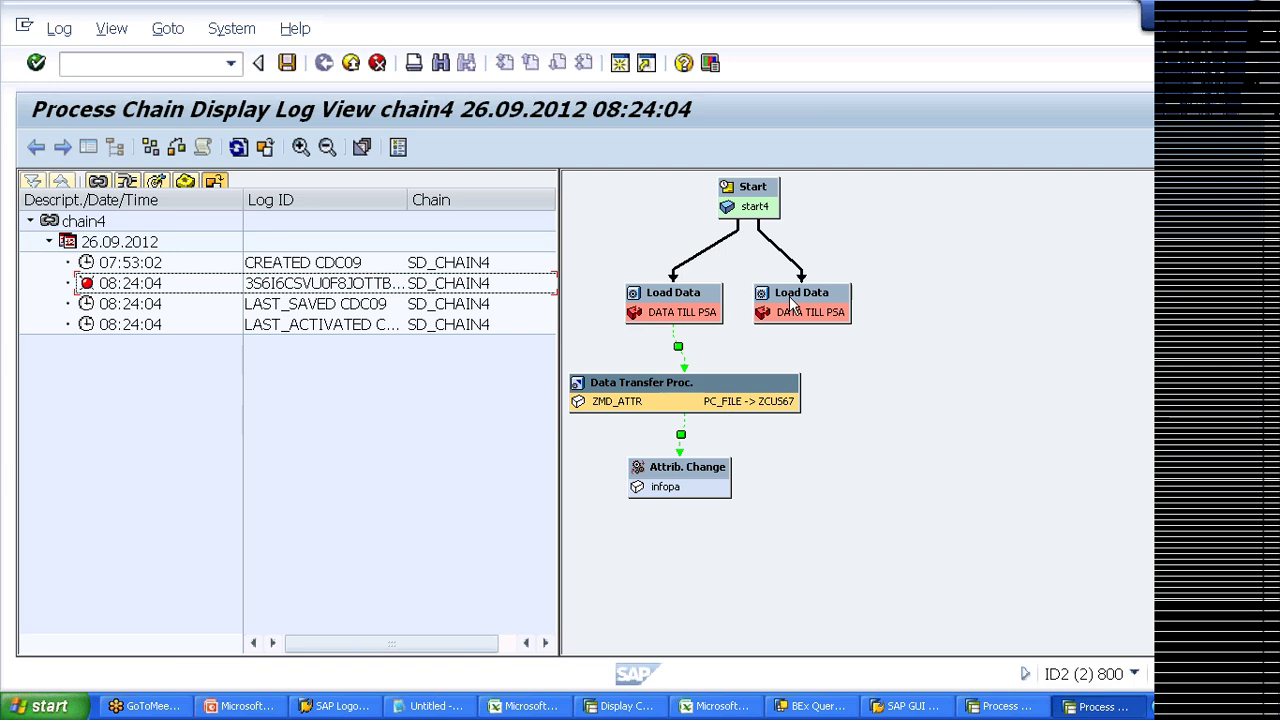
Step: Select the Start step, return to the monitor, and open CHAIN5's run log
click(753, 205)
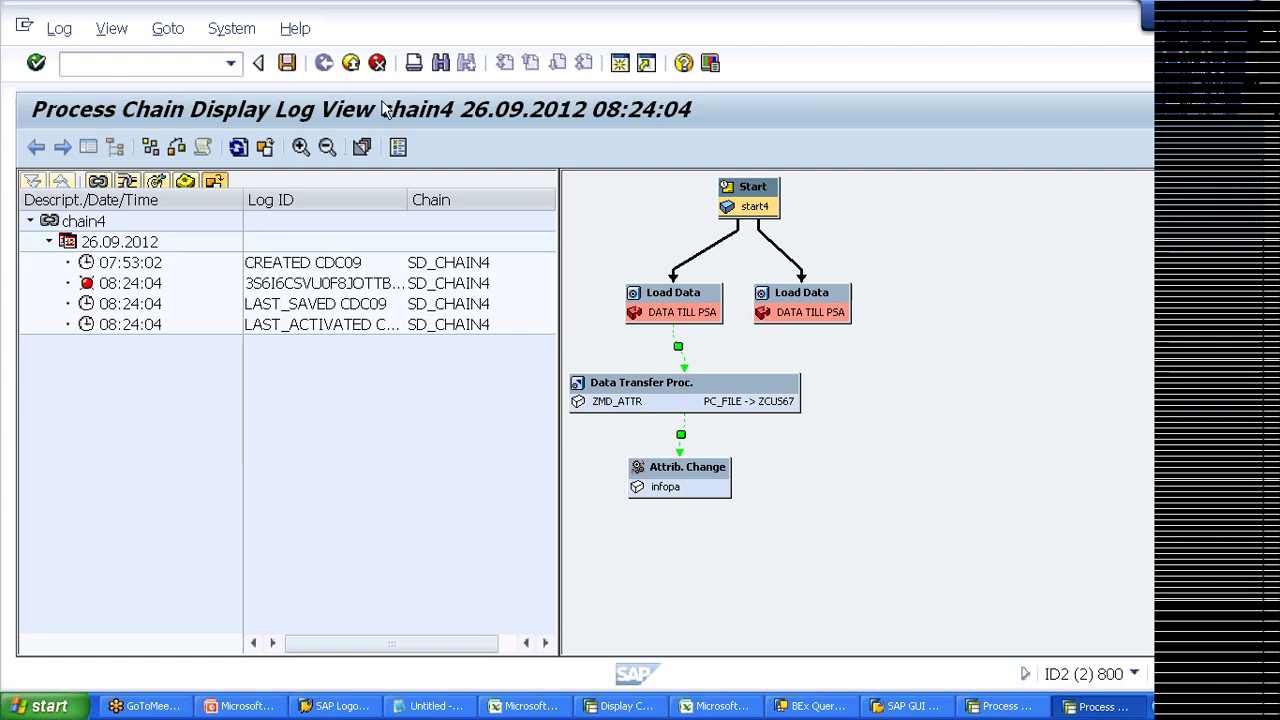
click(353, 68)
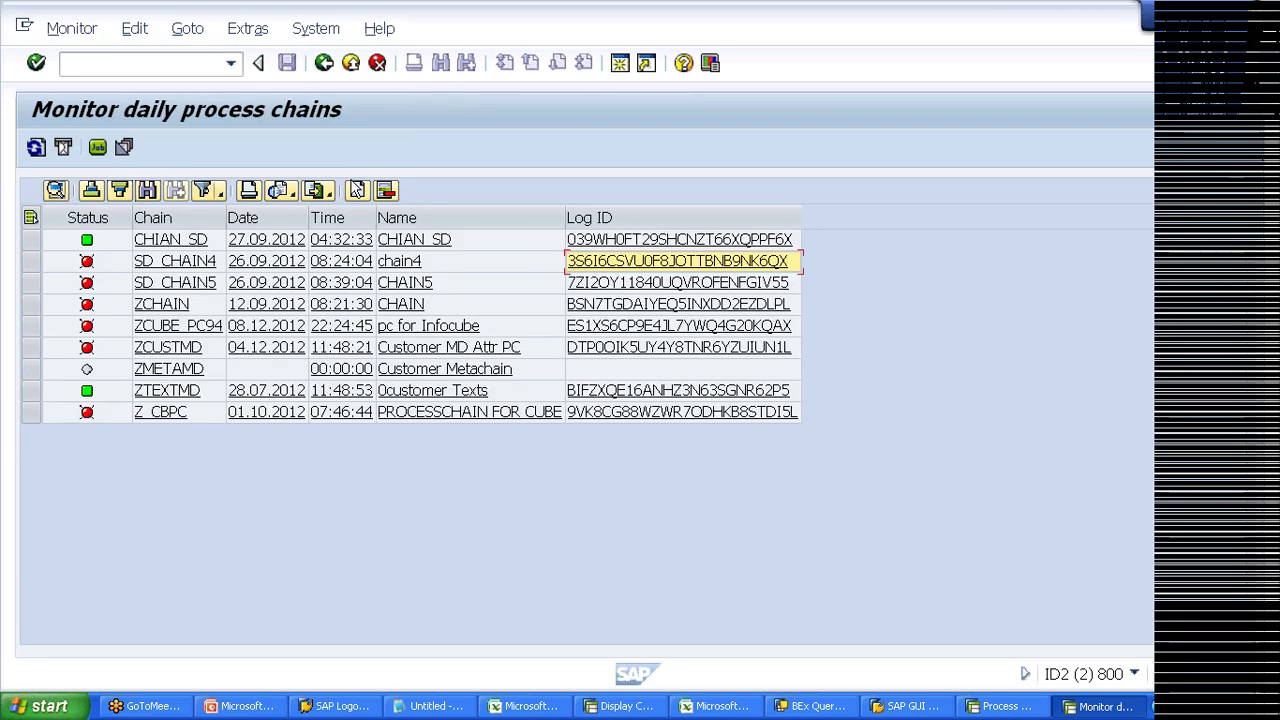
click(629, 286)
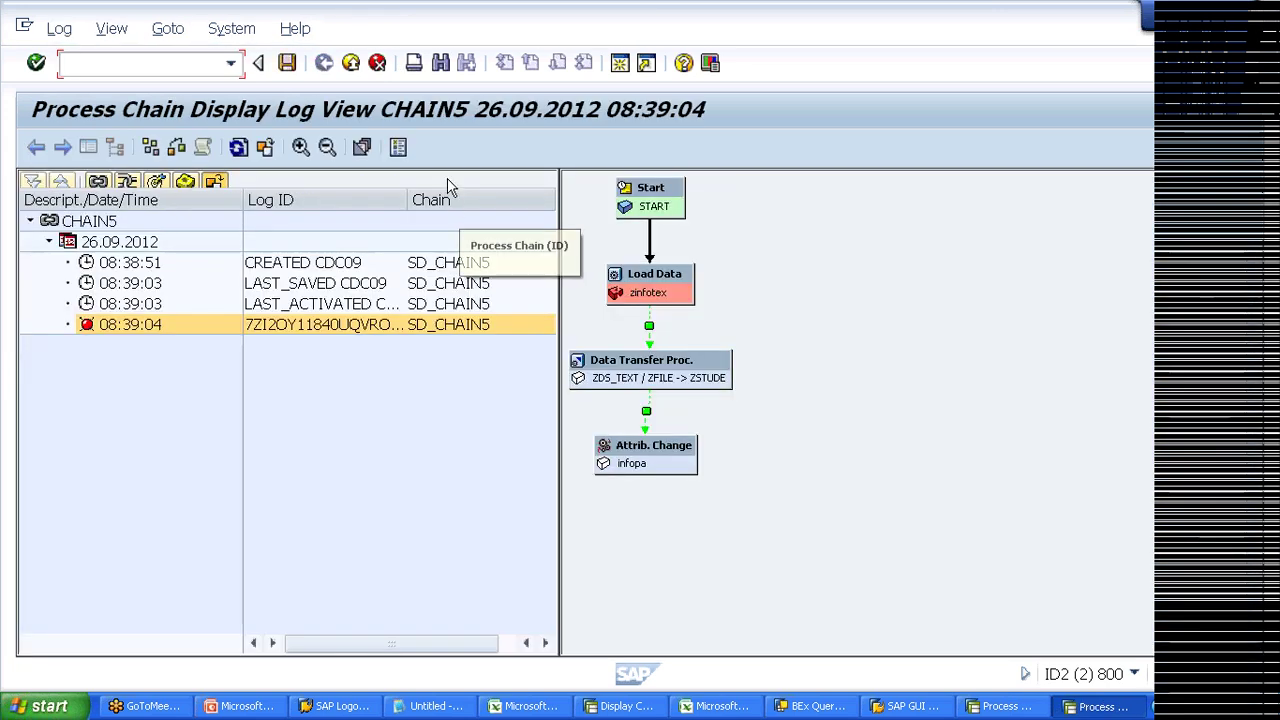
Step: Leave CHAIN5's log and open the run log of ZCUBE_PC94 (pc for Infocube)
click(350, 65)
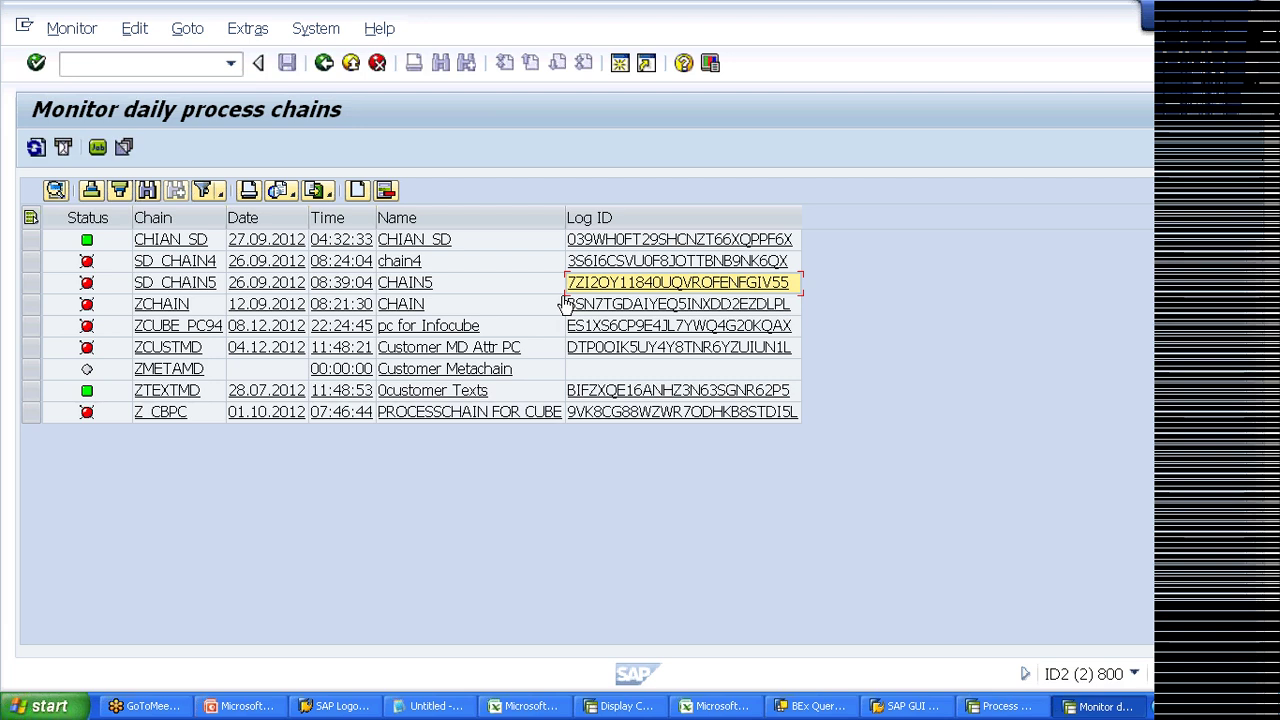
click(610, 311)
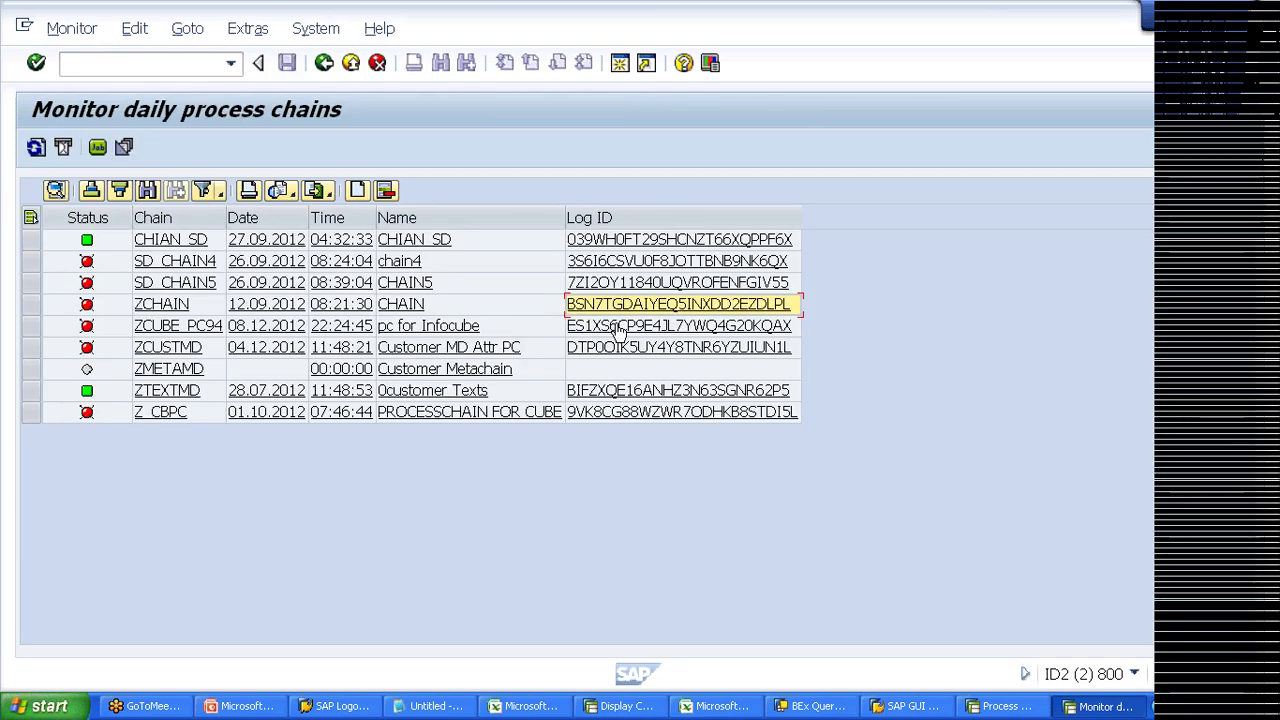
click(625, 330)
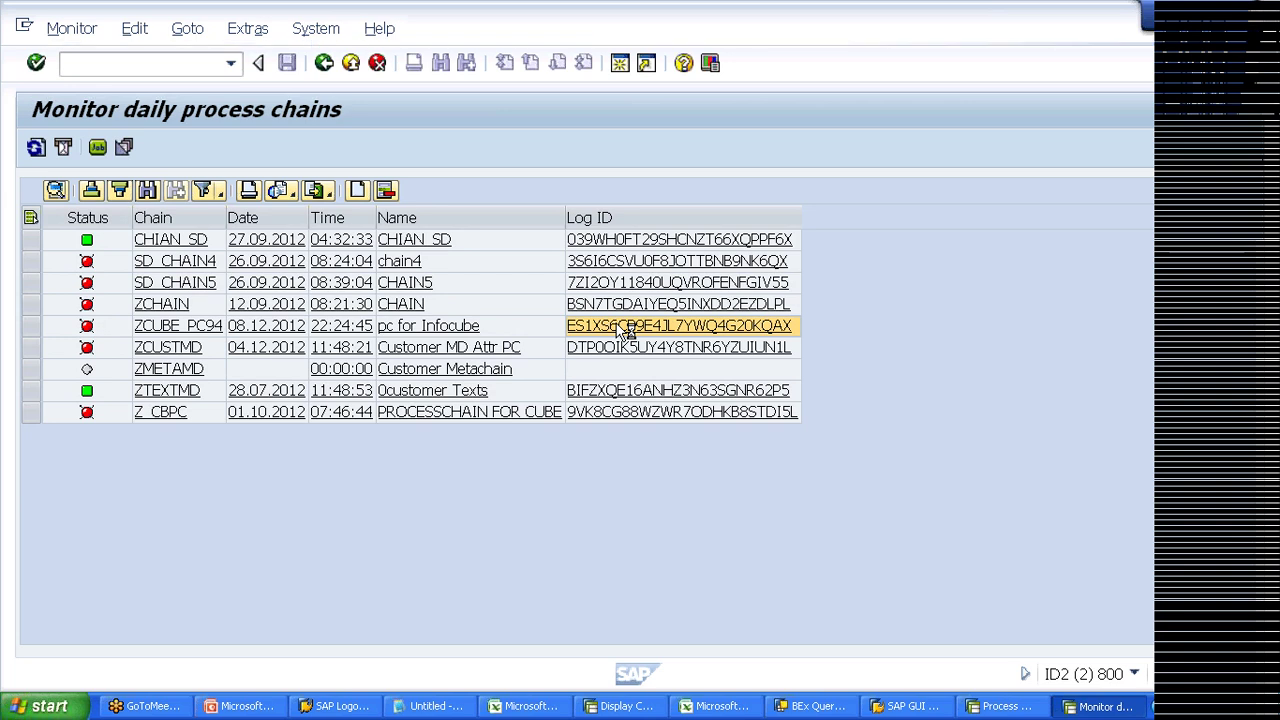
click(625, 328)
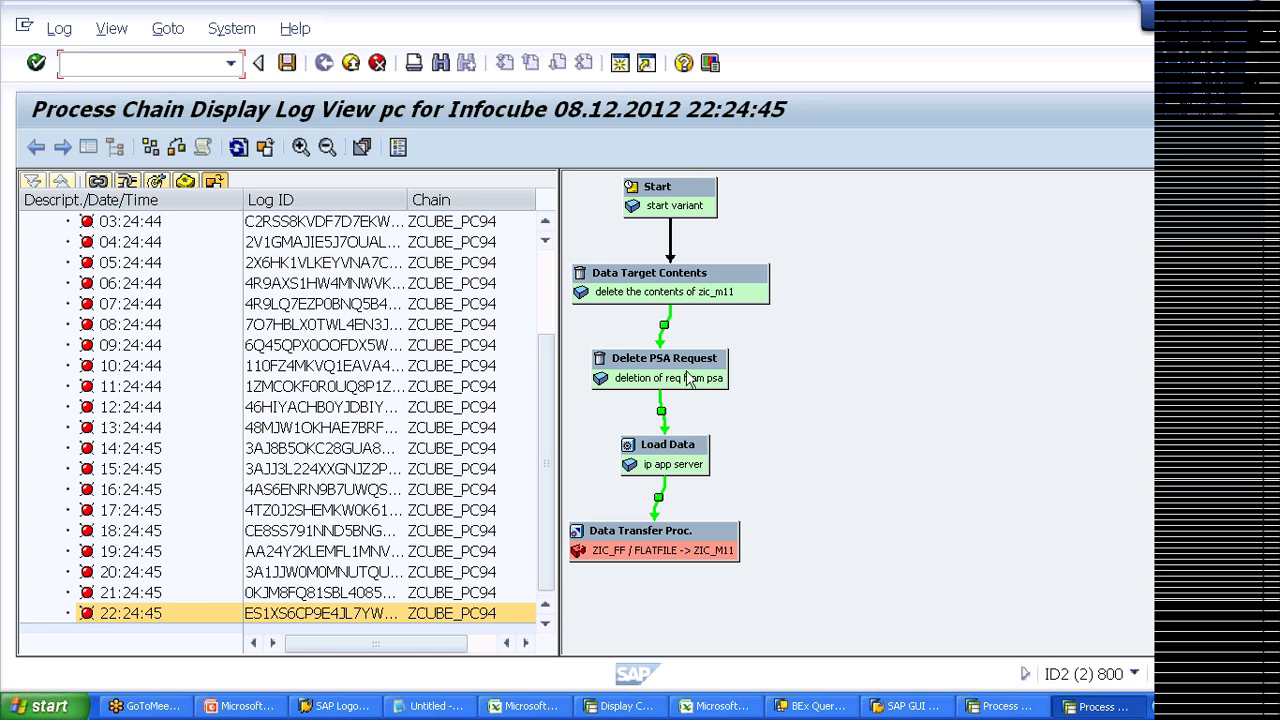
Step: Review the failed Data Transfer Proc. options, exit to the monitor, and bring up the DSO workbook and presentation
right_click(668, 545)
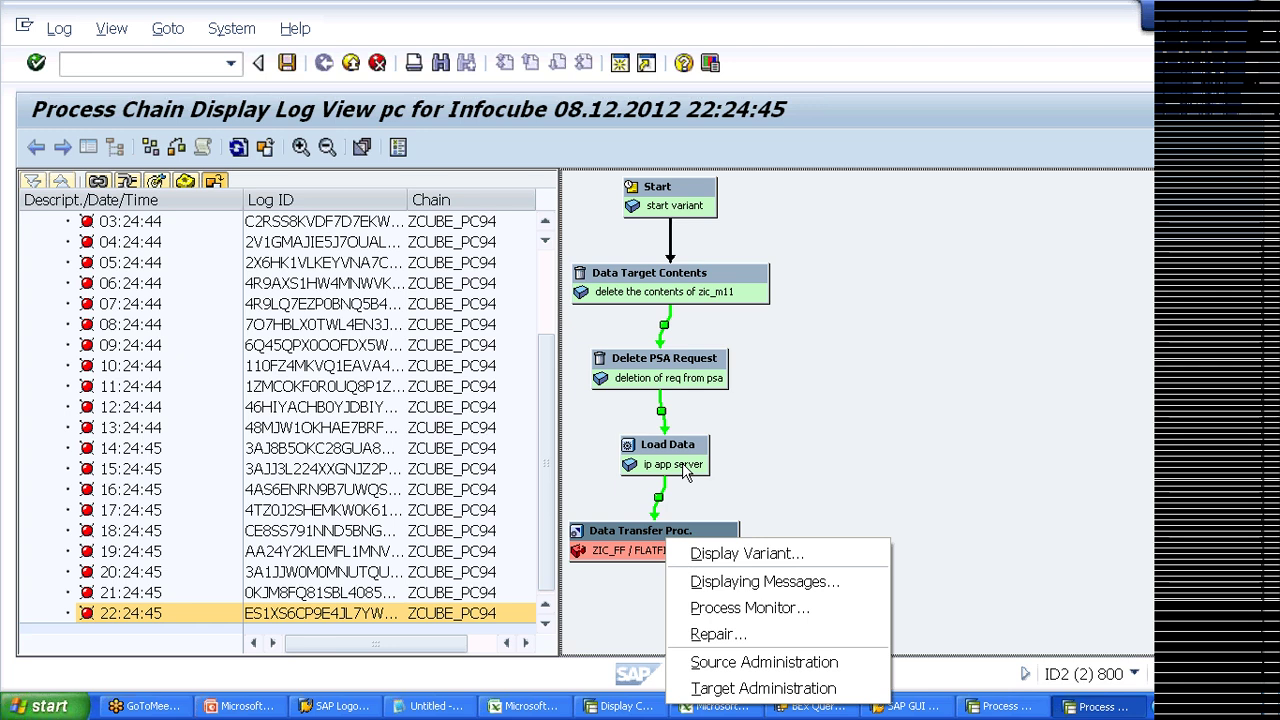
click(770, 494)
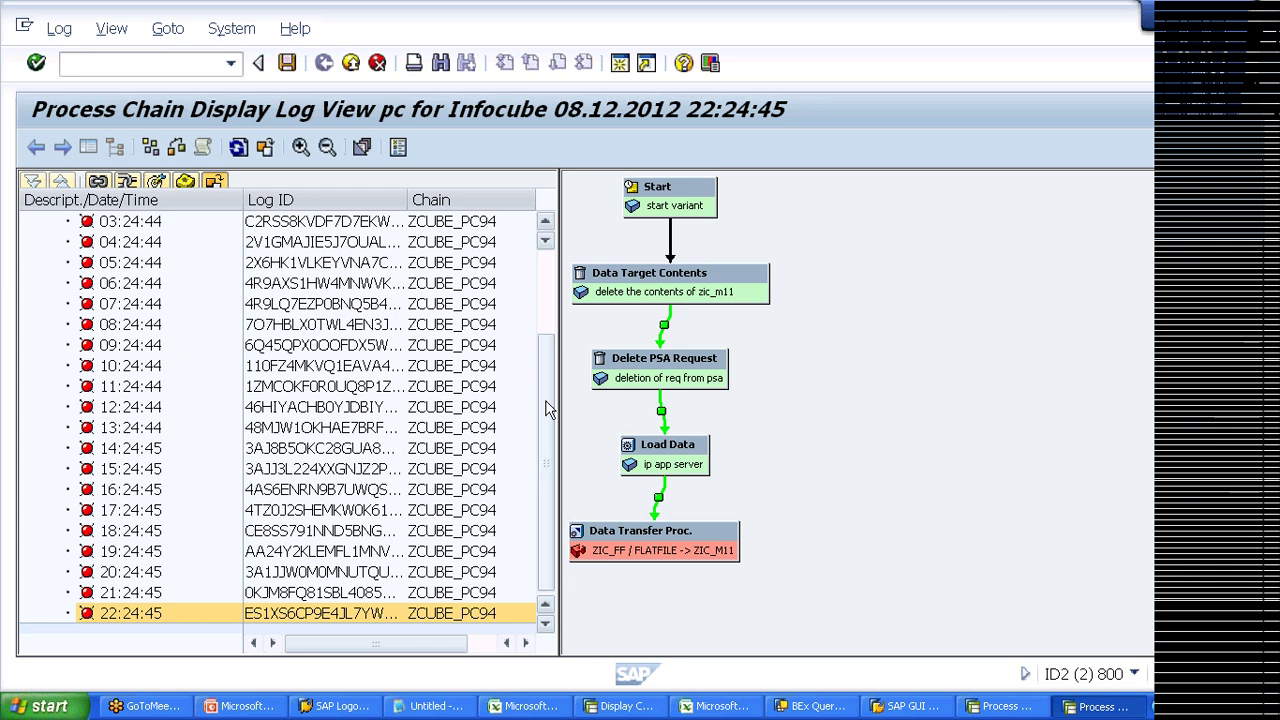
click(349, 68)
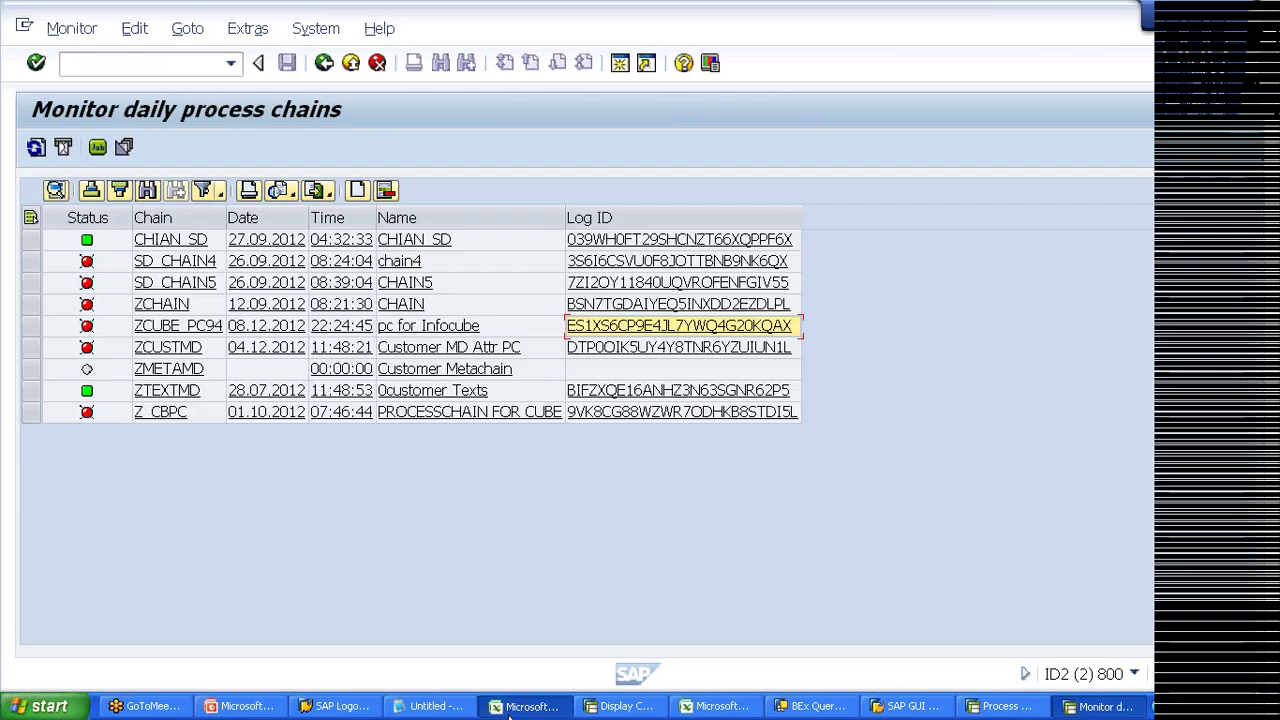
click(510, 708)
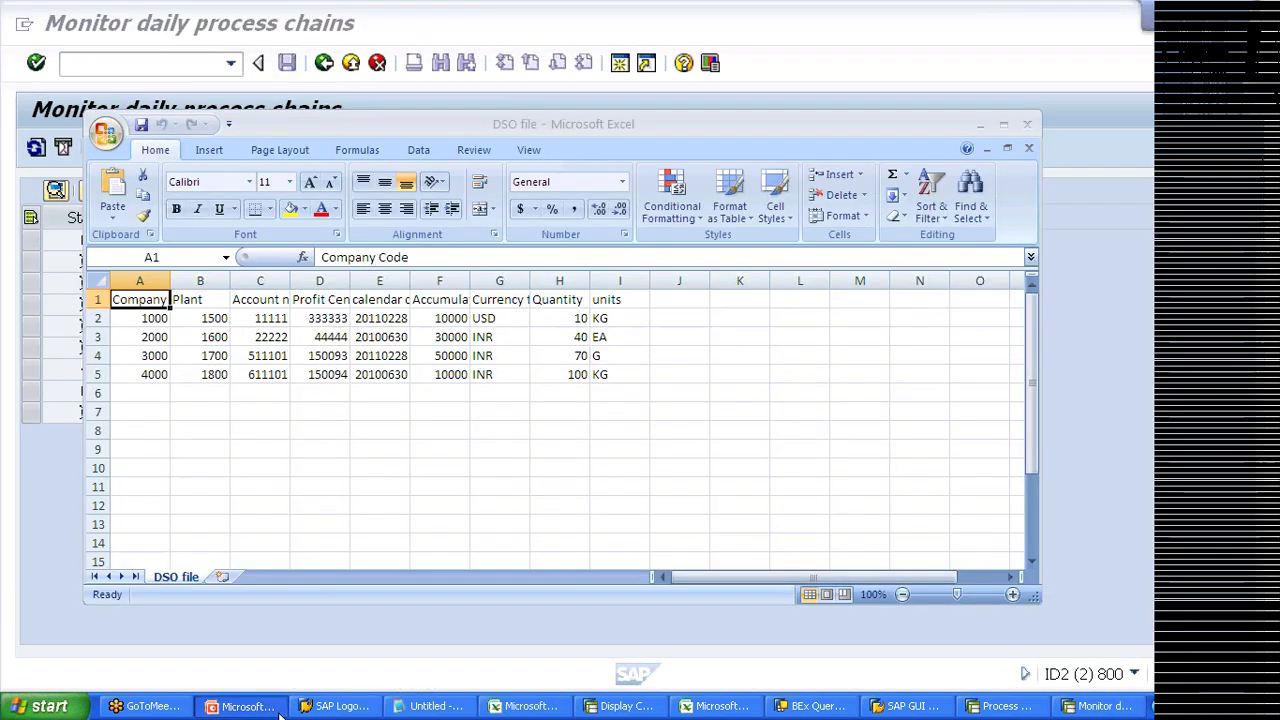
click(240, 706)
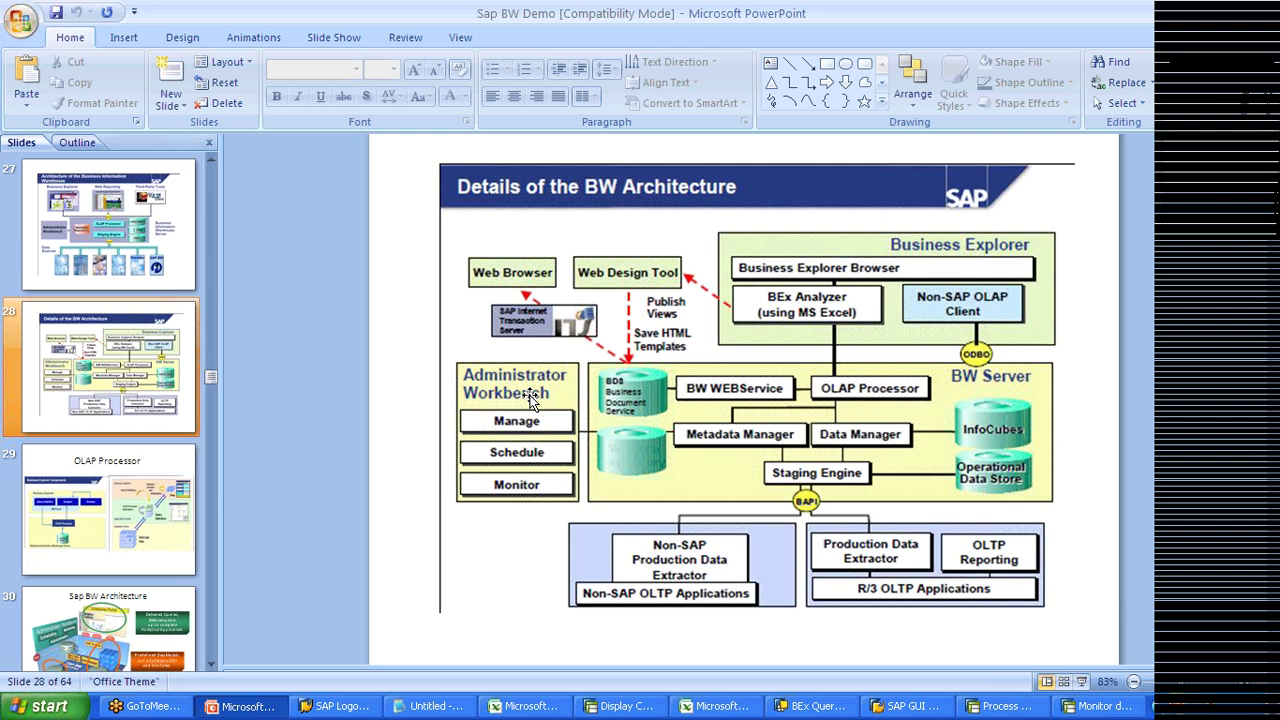
click(1214, 18)
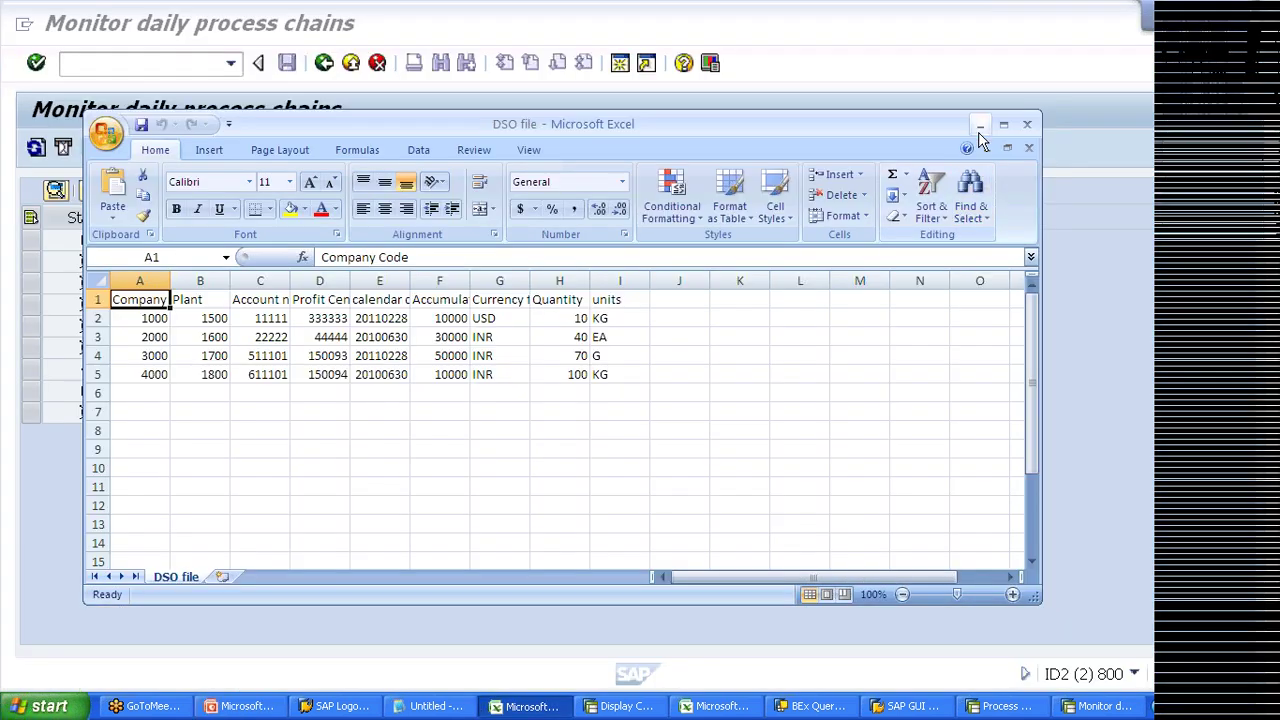
click(980, 124)
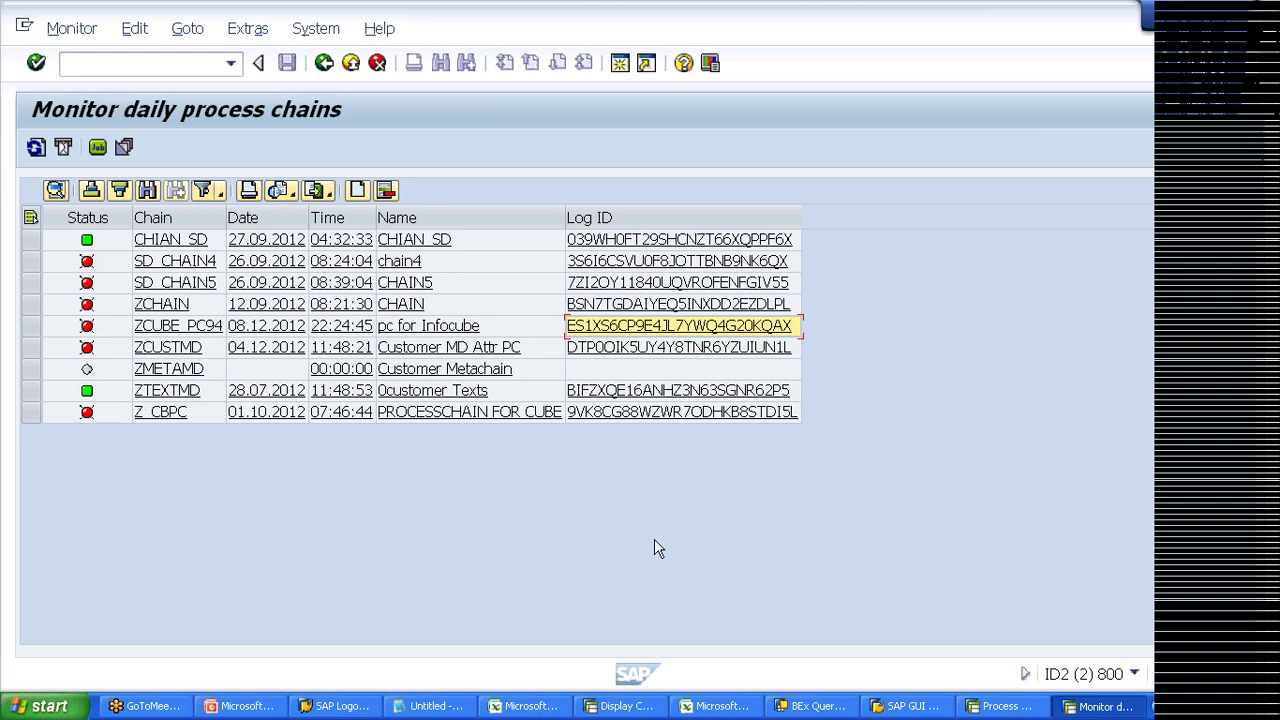
click(268, 710)
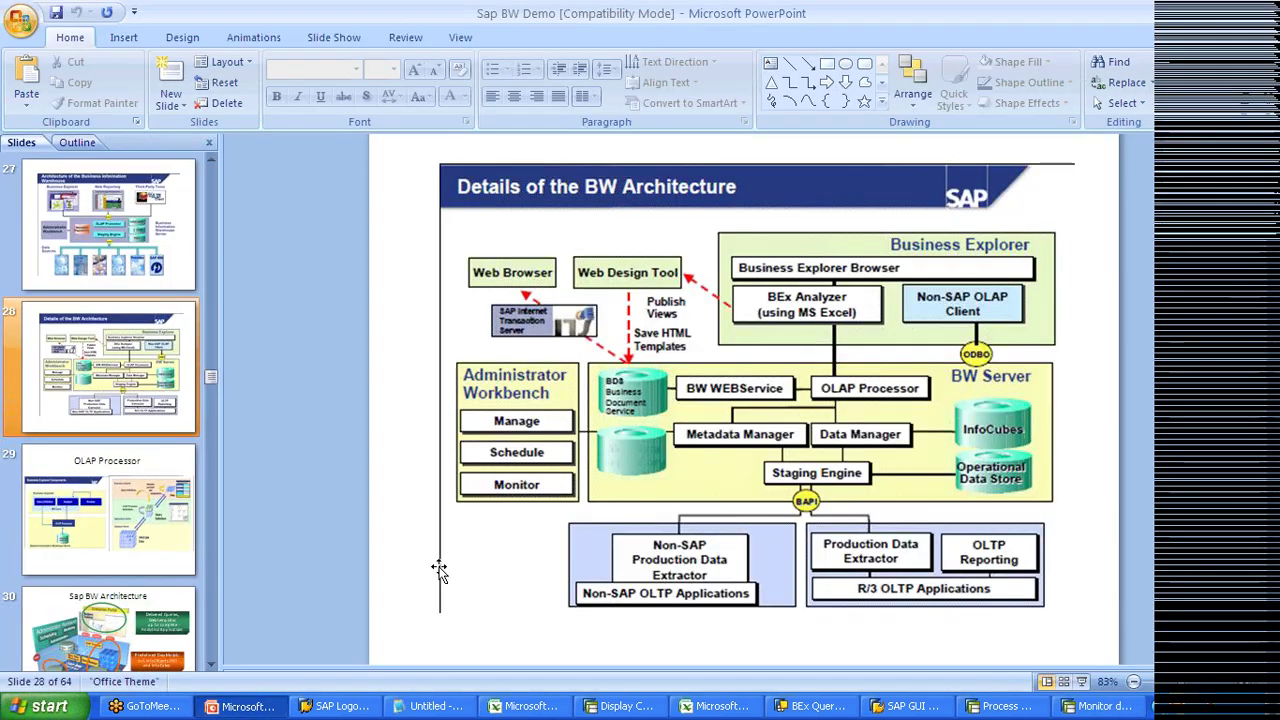
click(268, 708)
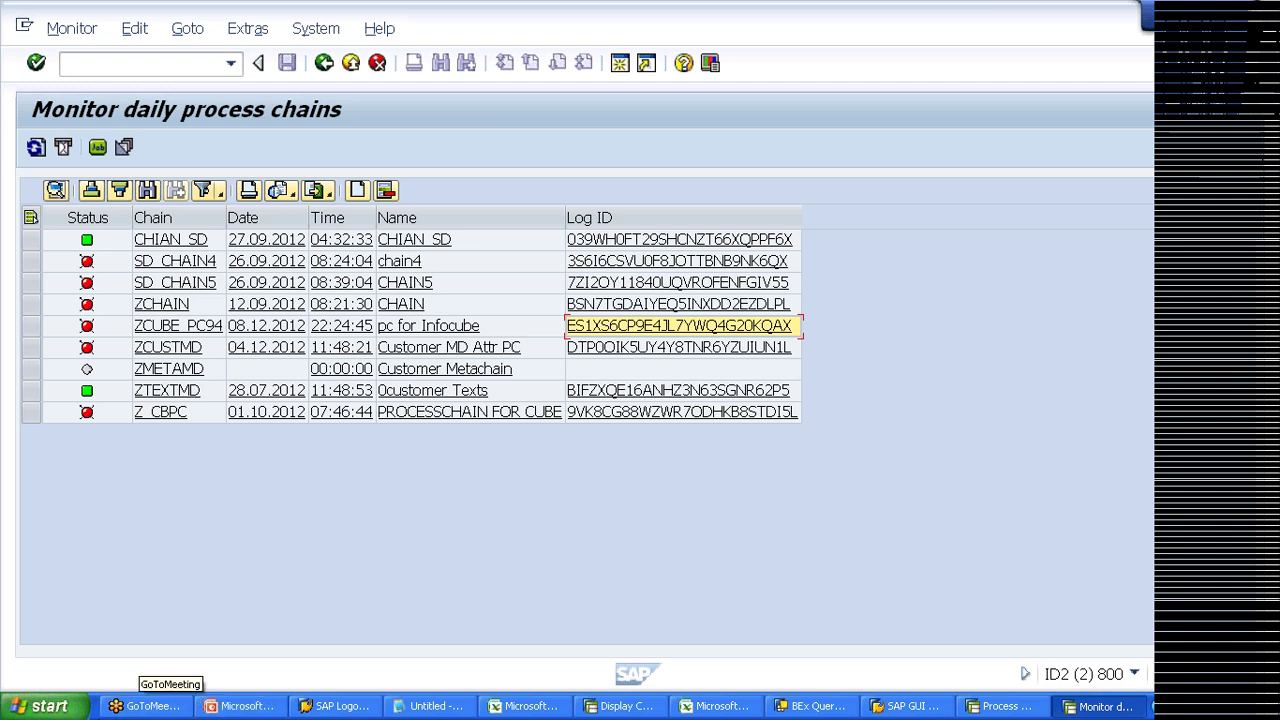
click(240, 706)
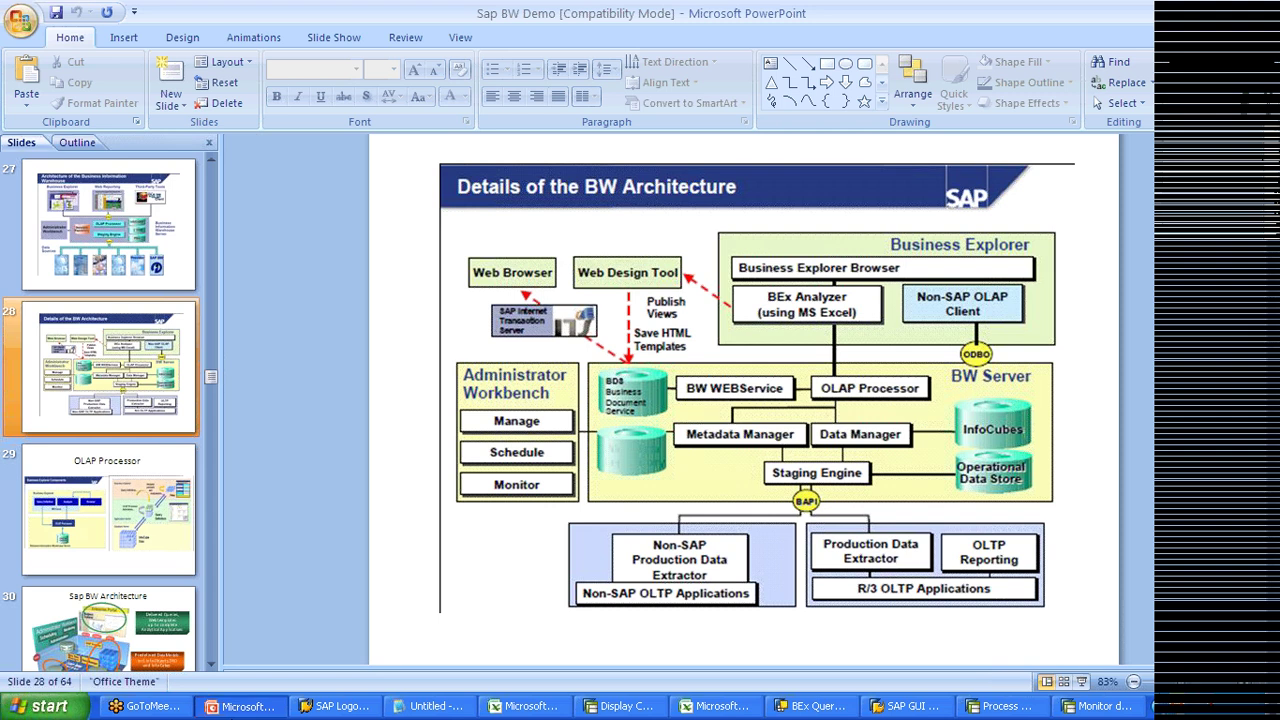
click(1098, 706)
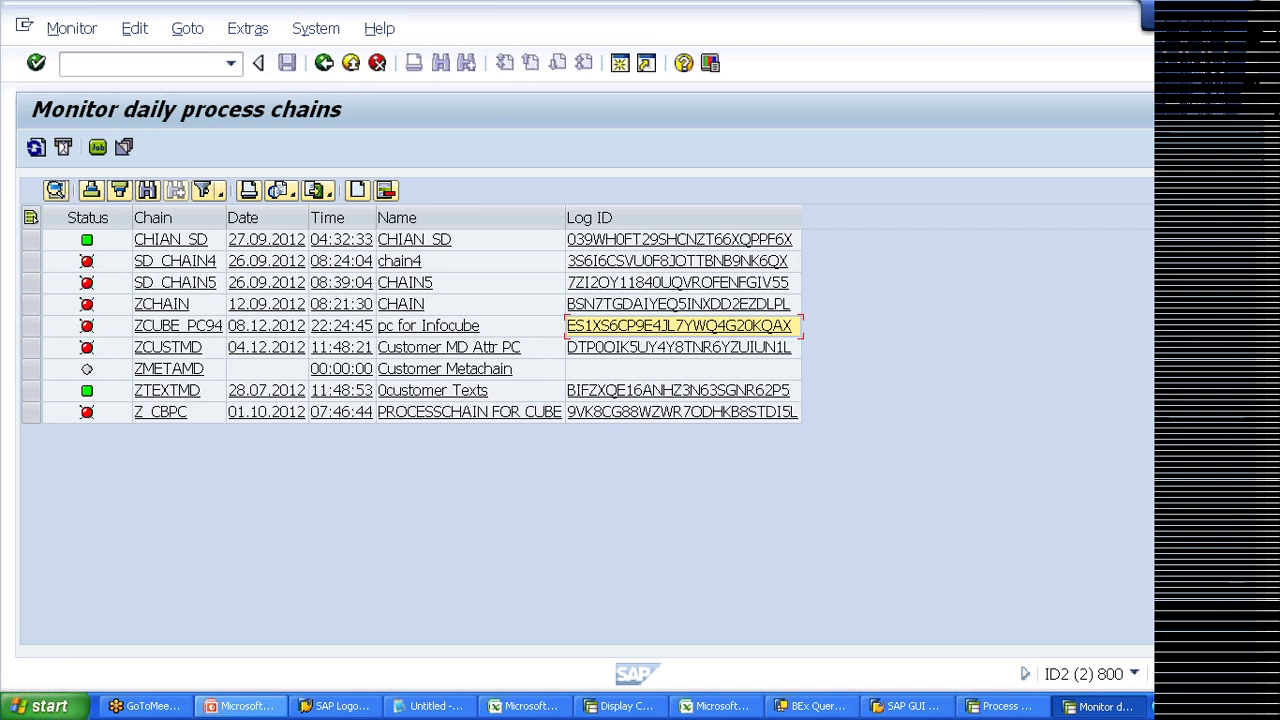
click(240, 706)
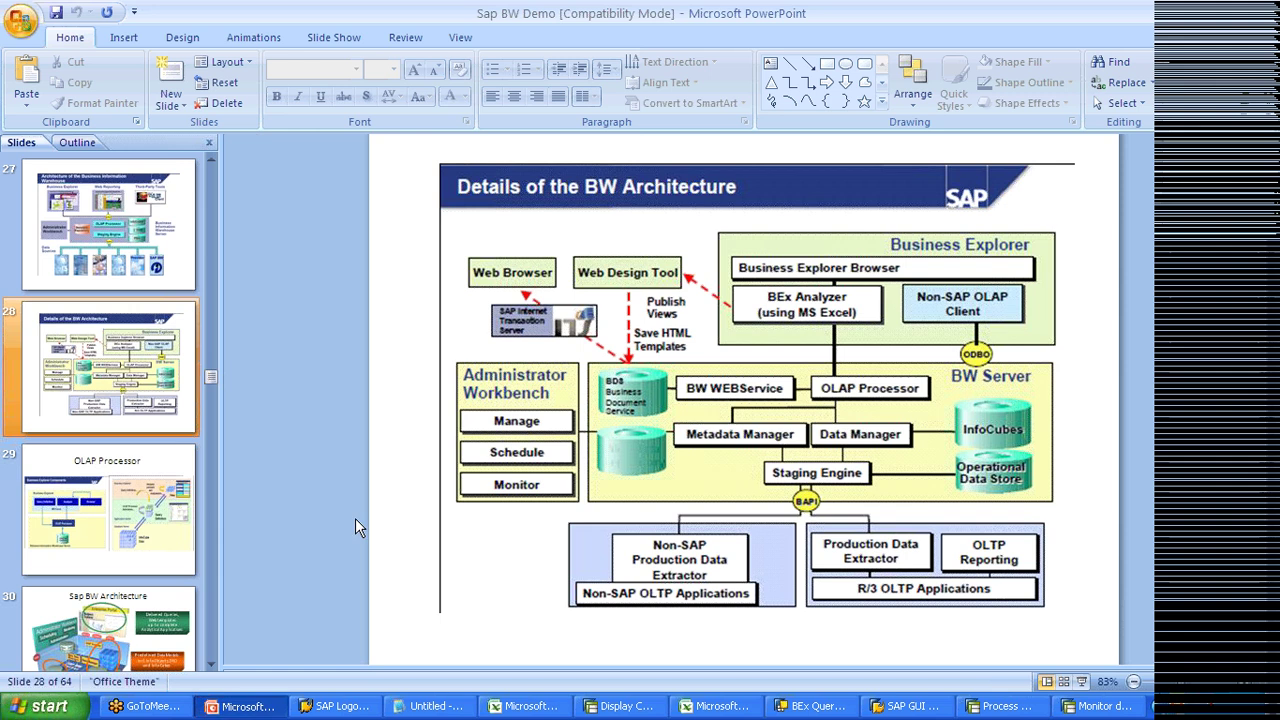